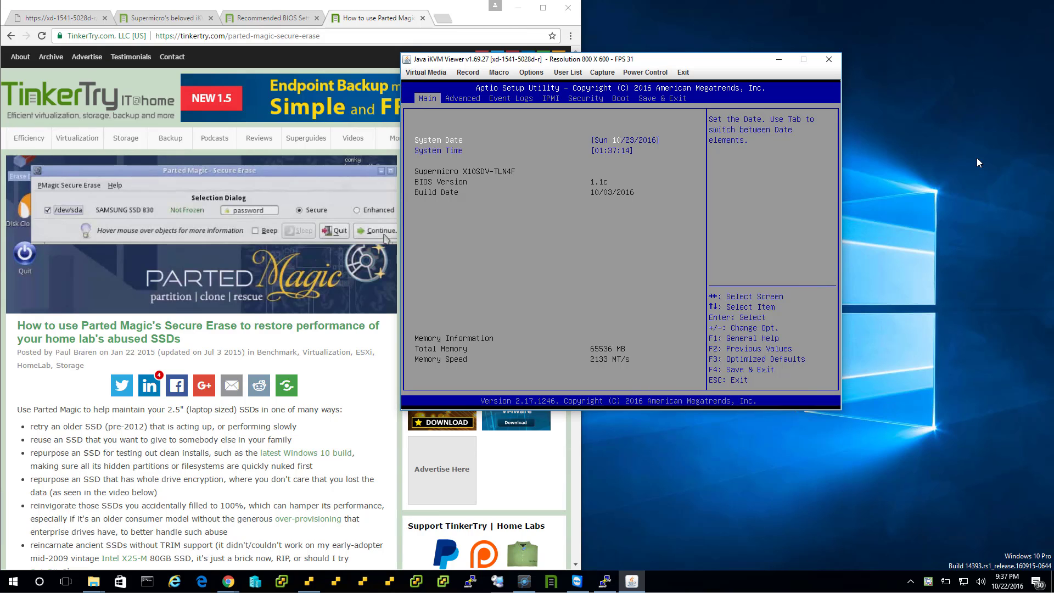
Bring the TinkerTry Parted Magic Secure Erase article forward and scroll through it, returning to the top.
left_click(362, 393)
scroll(126, 384, "down", 20)
scroll(133, 360, "up", 10)
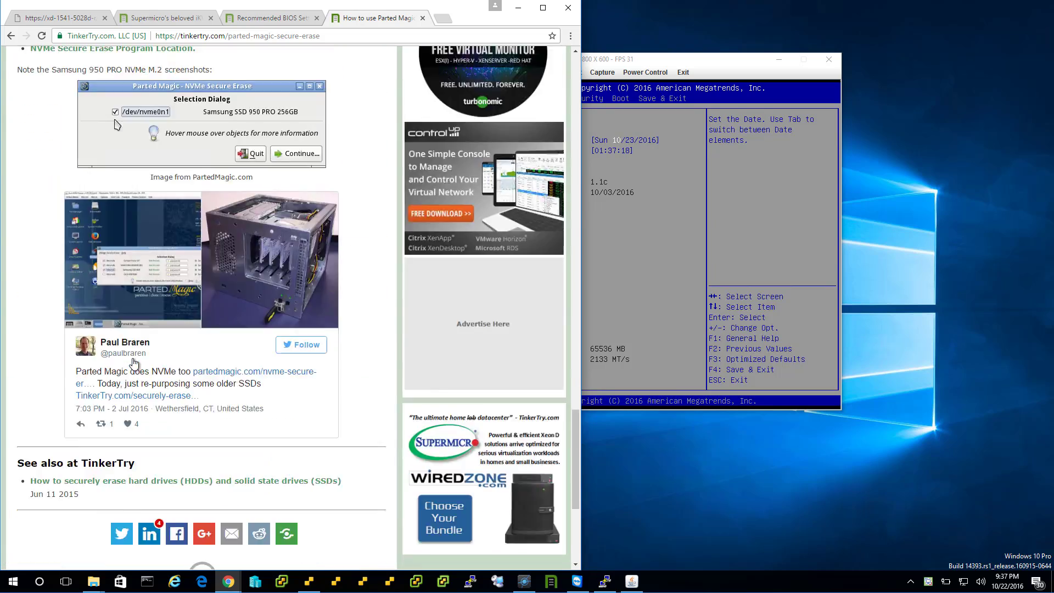
scroll(133, 358, "down", 5)
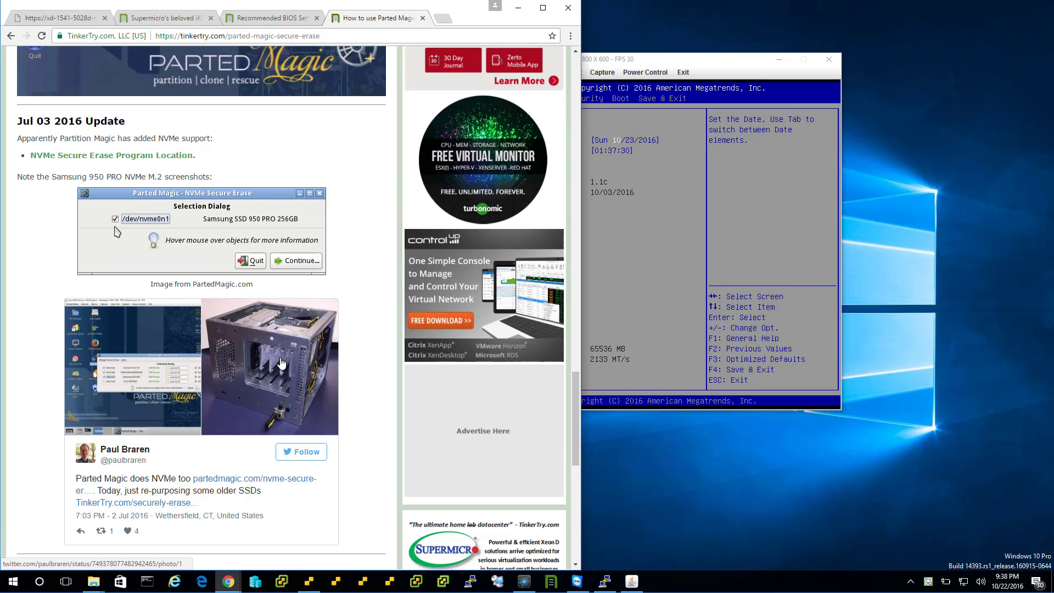
scroll(281, 362, "up", 20)
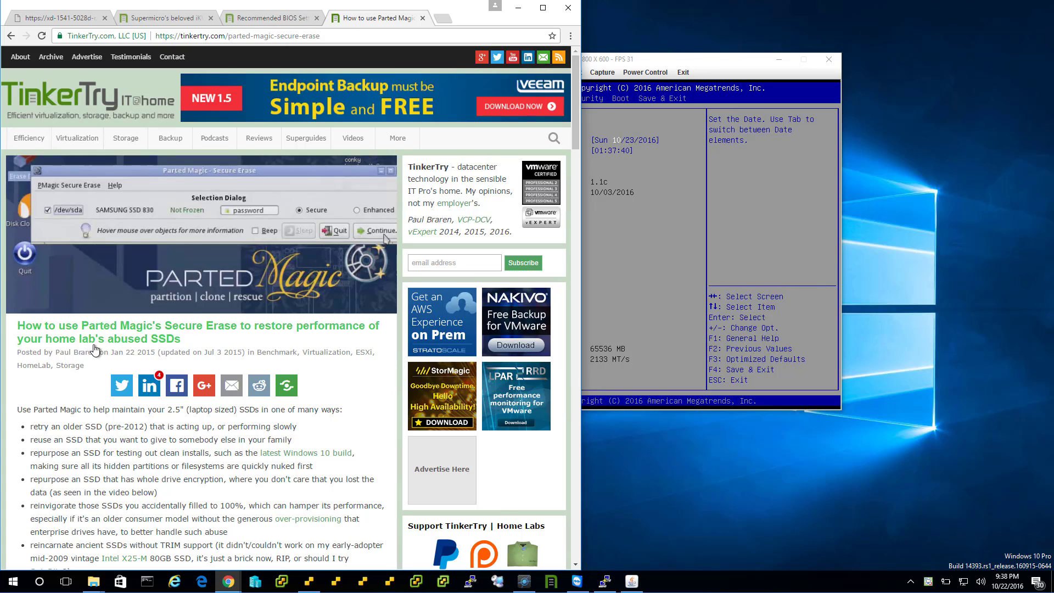
In the remote BIOS, go to the Boot page and check Boot Mode Select, leaving it at UEFI.
left_click(690, 60)
key("Left")
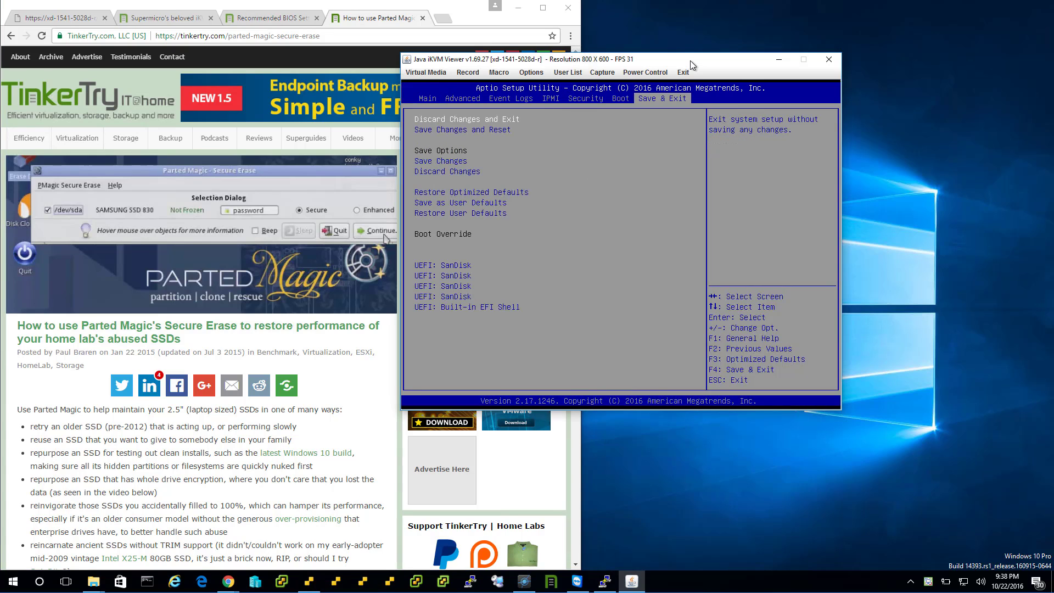
key("Left")
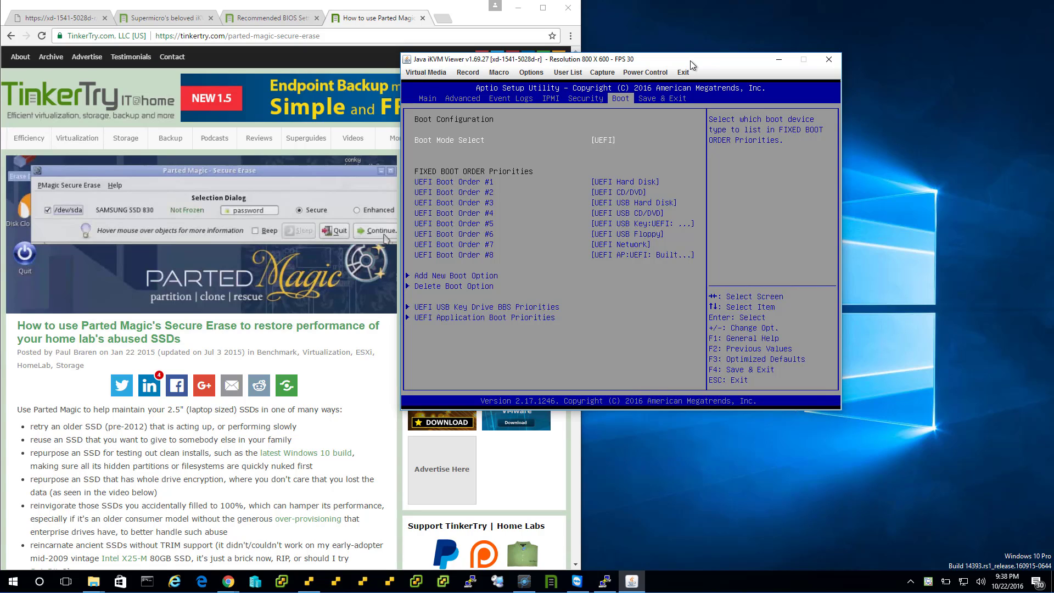
key("Return")
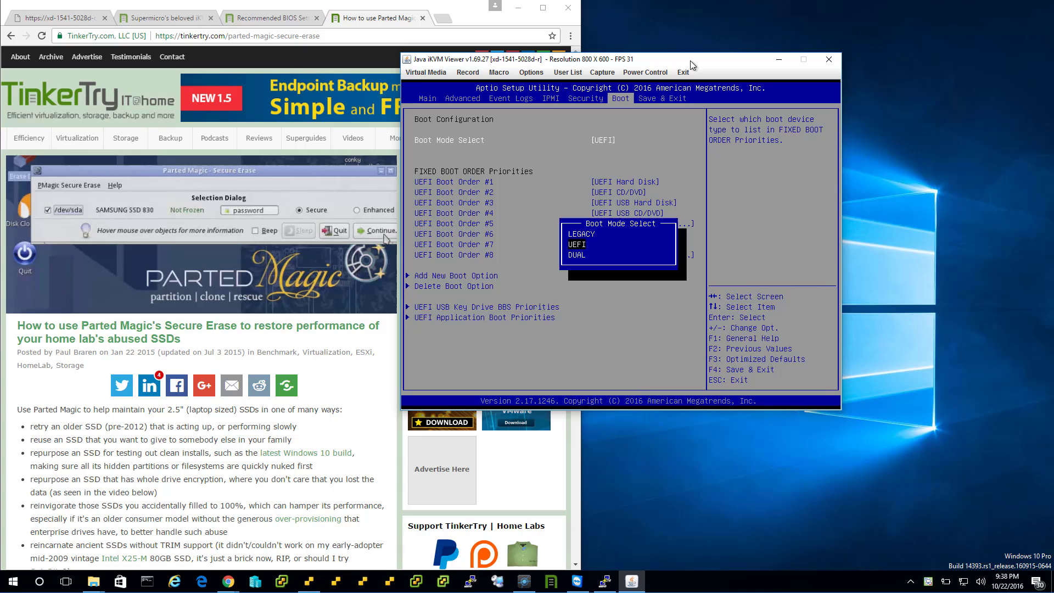
key("Down")
key("Escape")
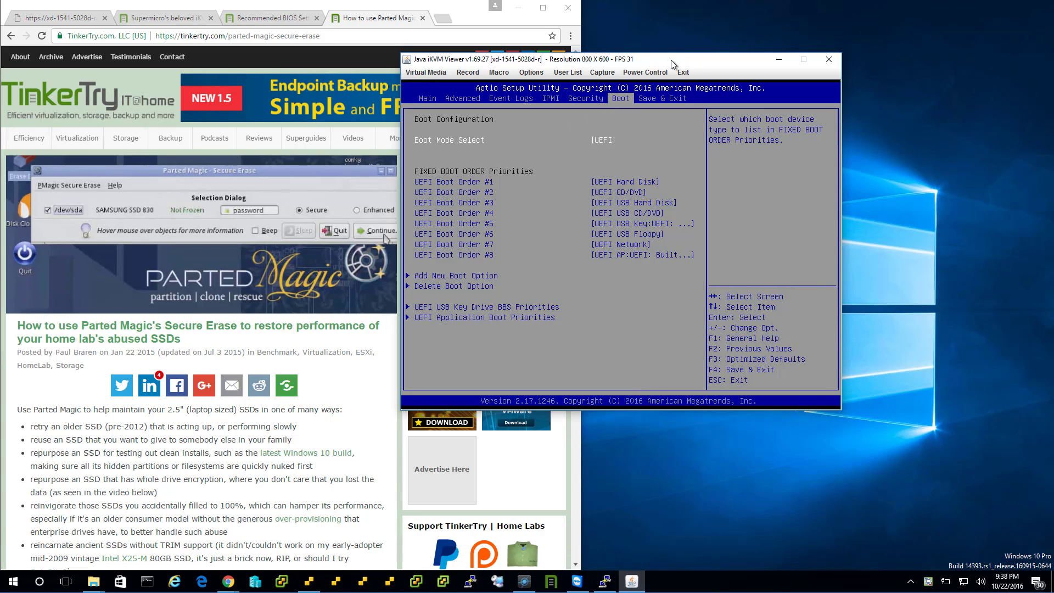
left_click_drag(671, 59, 765, 49)
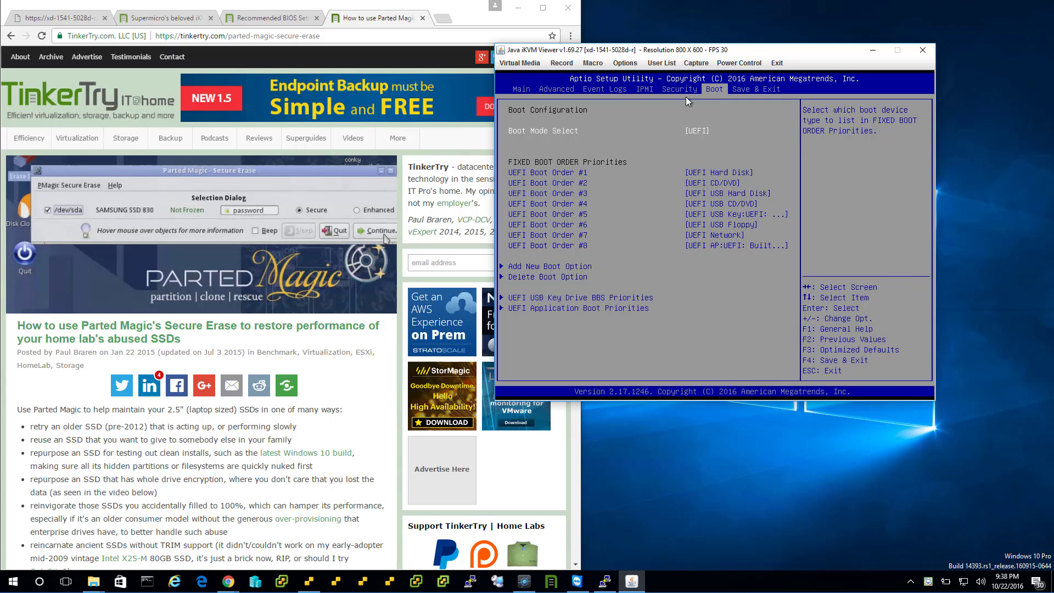
In Virtual Storage, set Device1's logical drive type to ISO File.
left_click(509, 64)
left_click(519, 76)
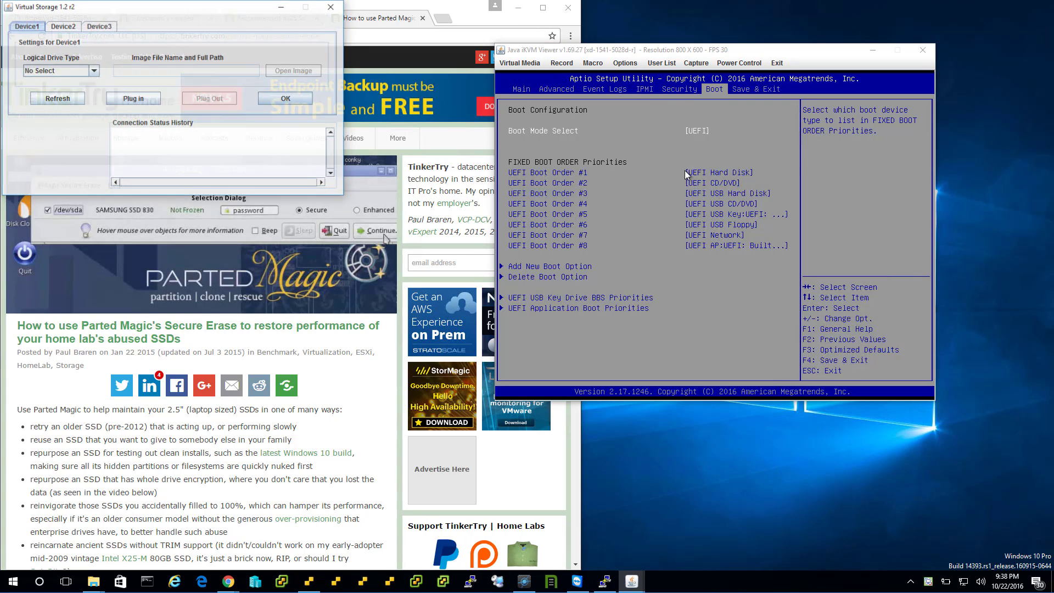
left_click(72, 74)
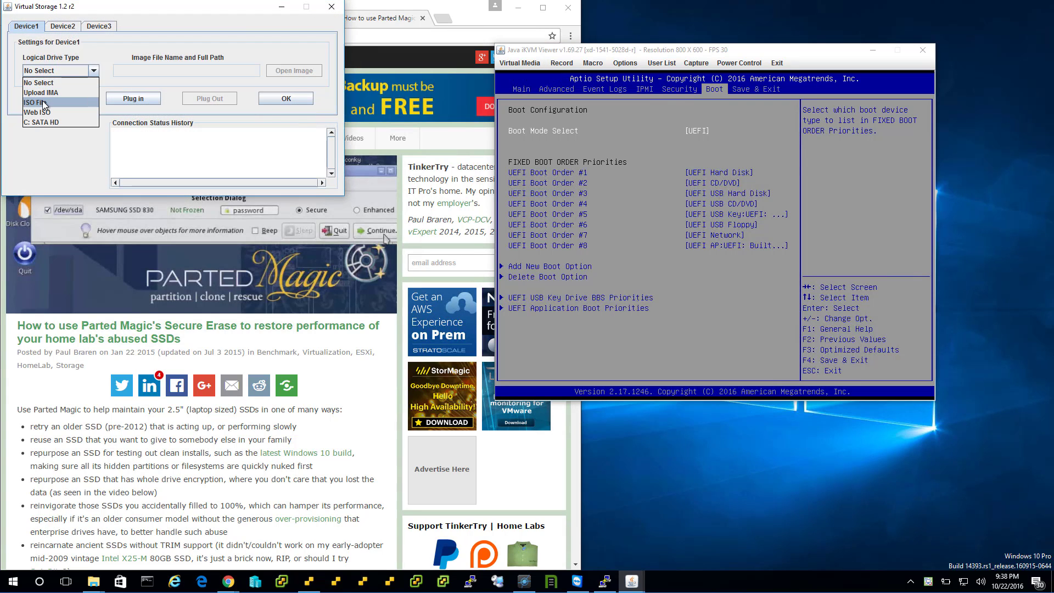
left_click(42, 101)
Select C:\ISOs\pmagic_2016_04_26.iso as the image file.
left_click(300, 69)
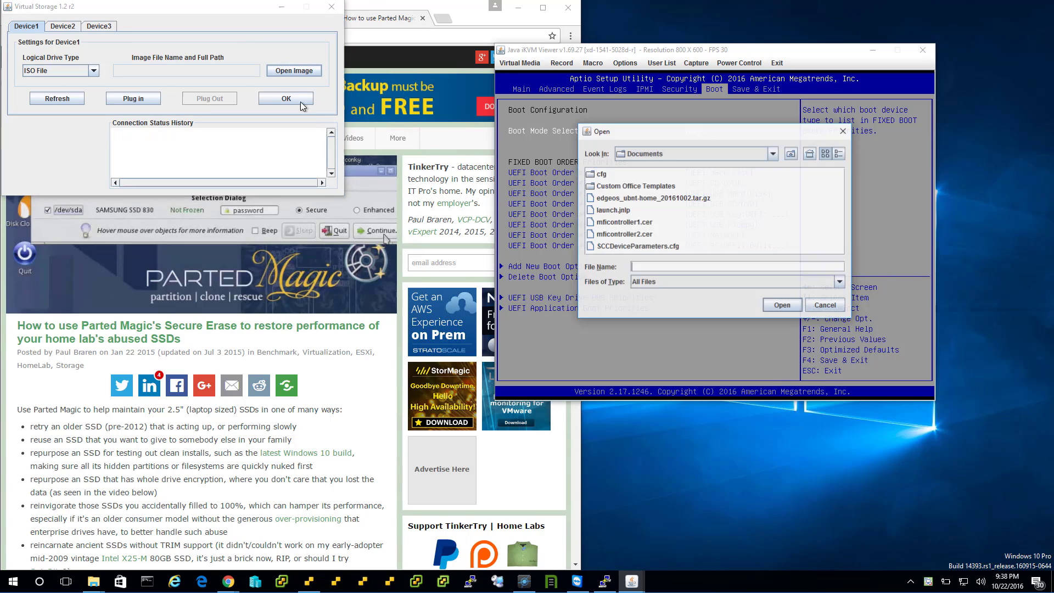
left_click(759, 159)
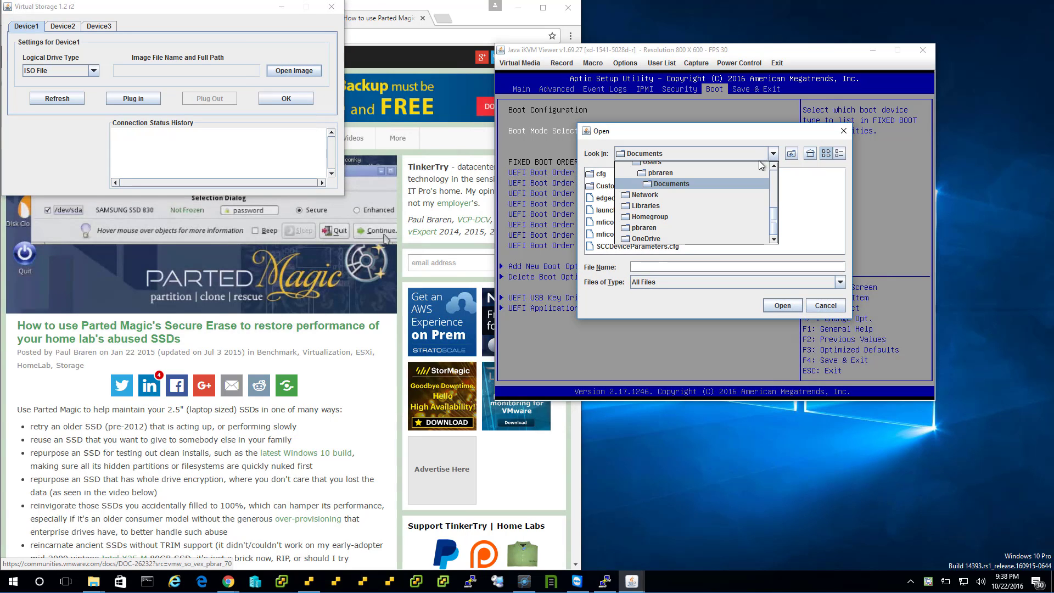
scroll(774, 190, "down", 2)
scroll(774, 188, "down", 3)
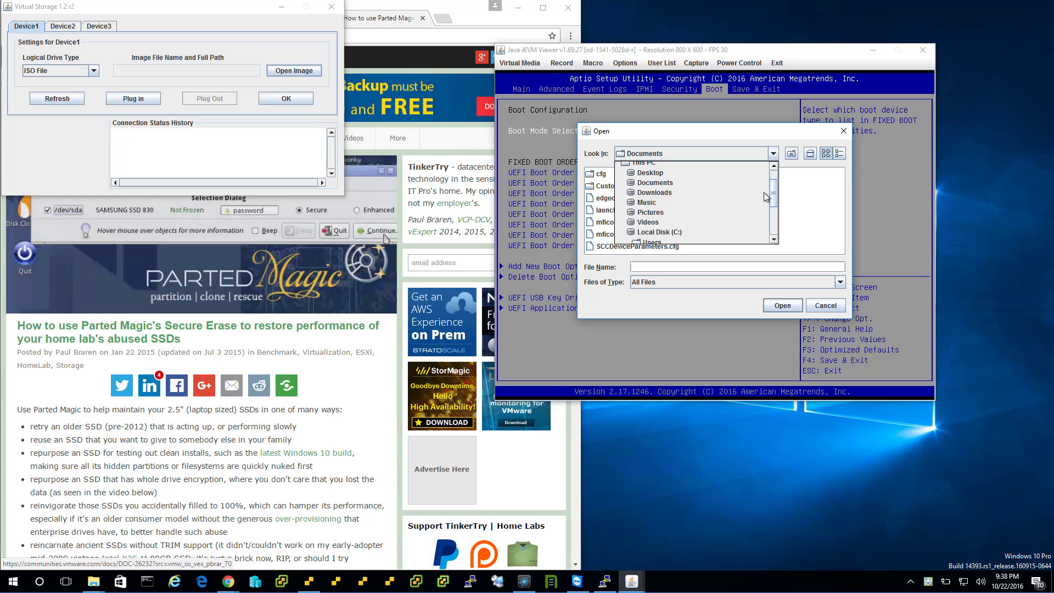
scroll(729, 193, "up", 5)
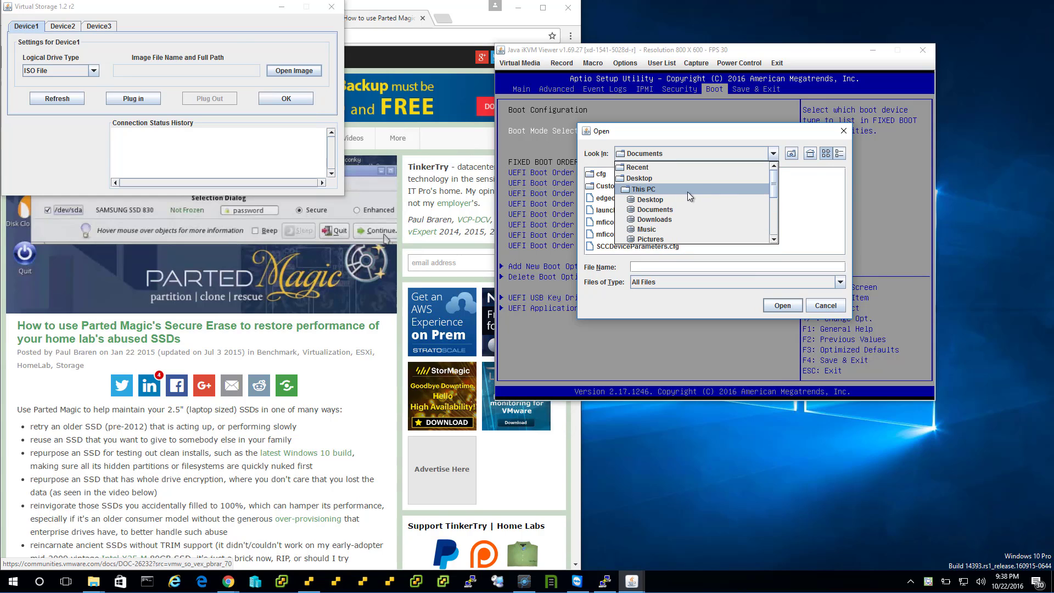
left_click(648, 219)
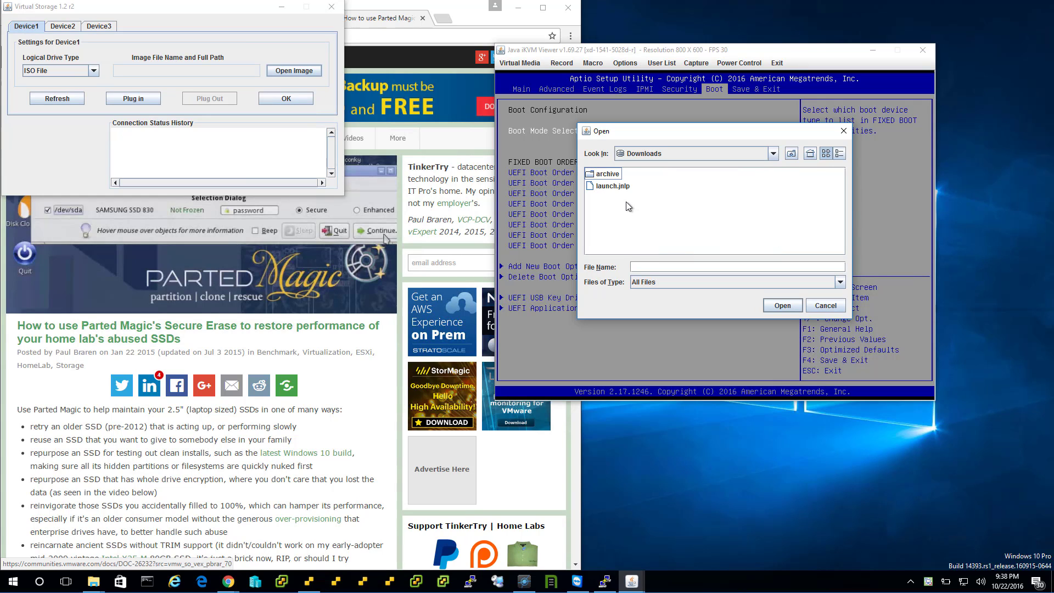
left_click(790, 155)
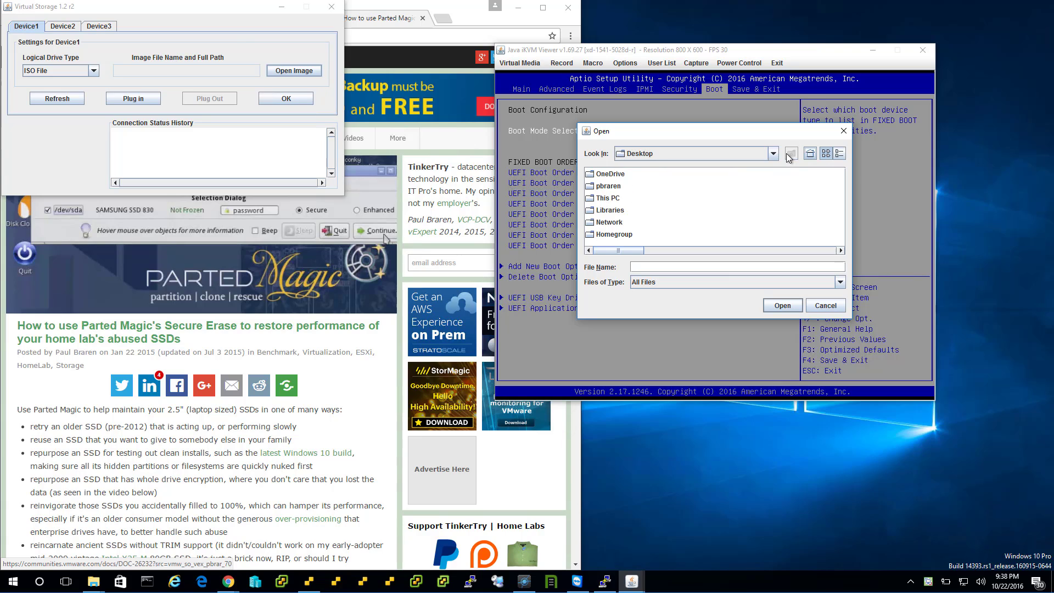
double_click(611, 198)
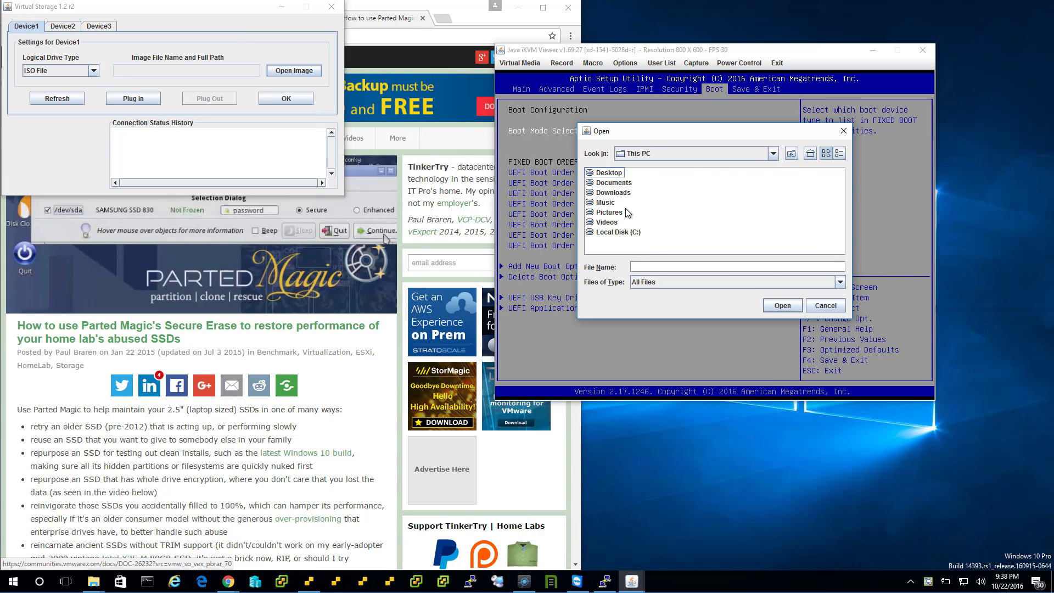
double_click(621, 232)
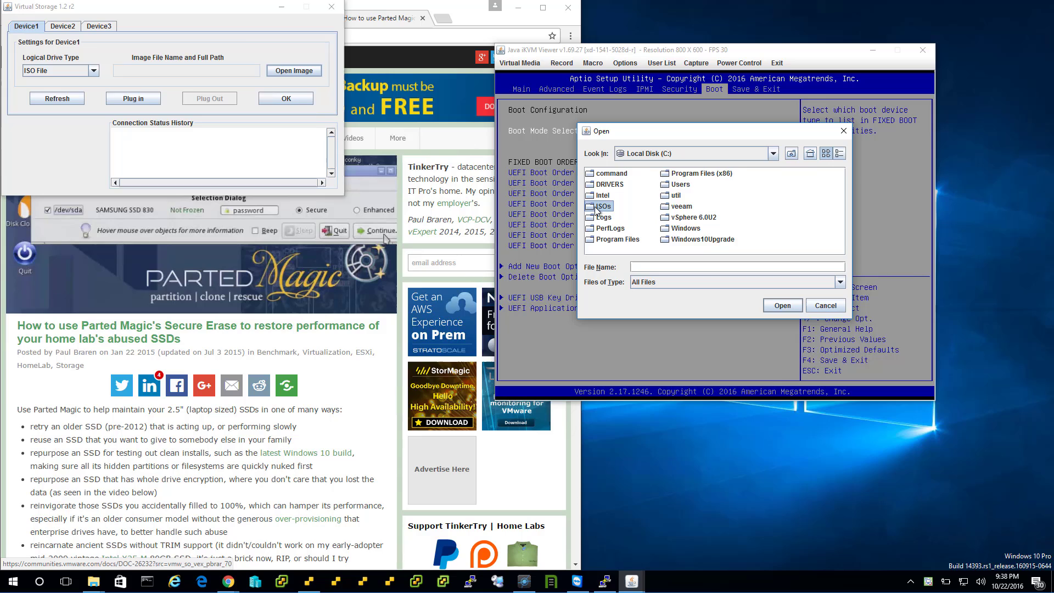
double_click(600, 207)
double_click(623, 173)
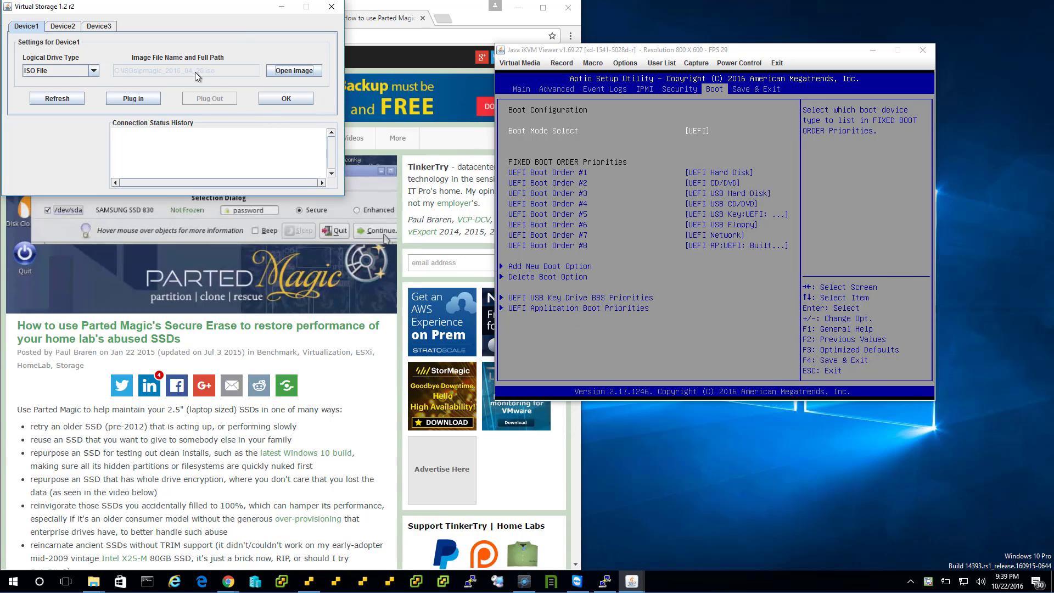
Plug in the Parted Magic ISO, save the BIOS changes with a reset, then power-reset the server.
left_click(158, 99)
left_click(283, 101)
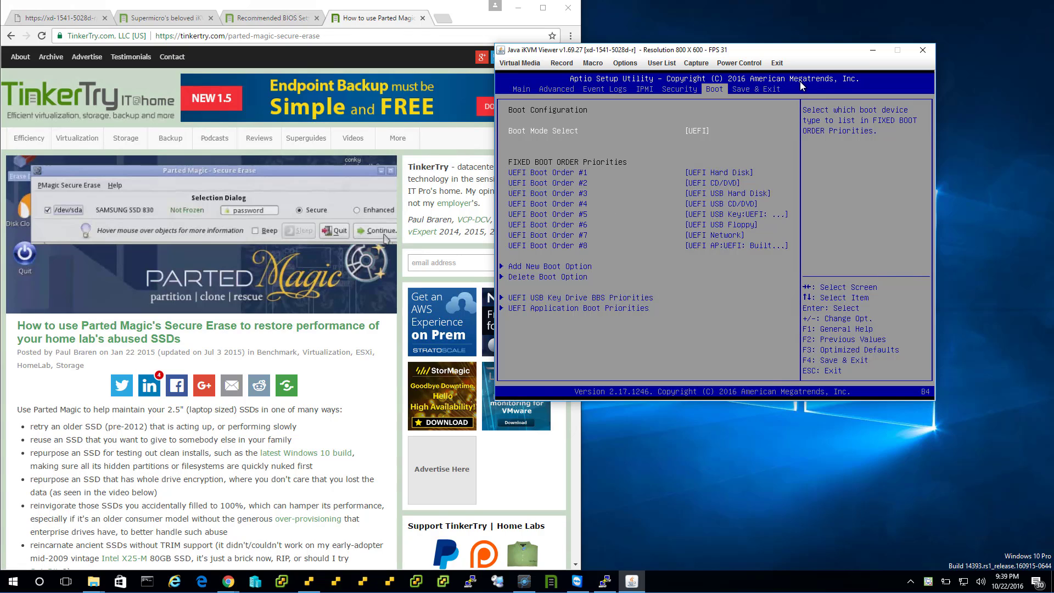
key("Right")
key("Down")
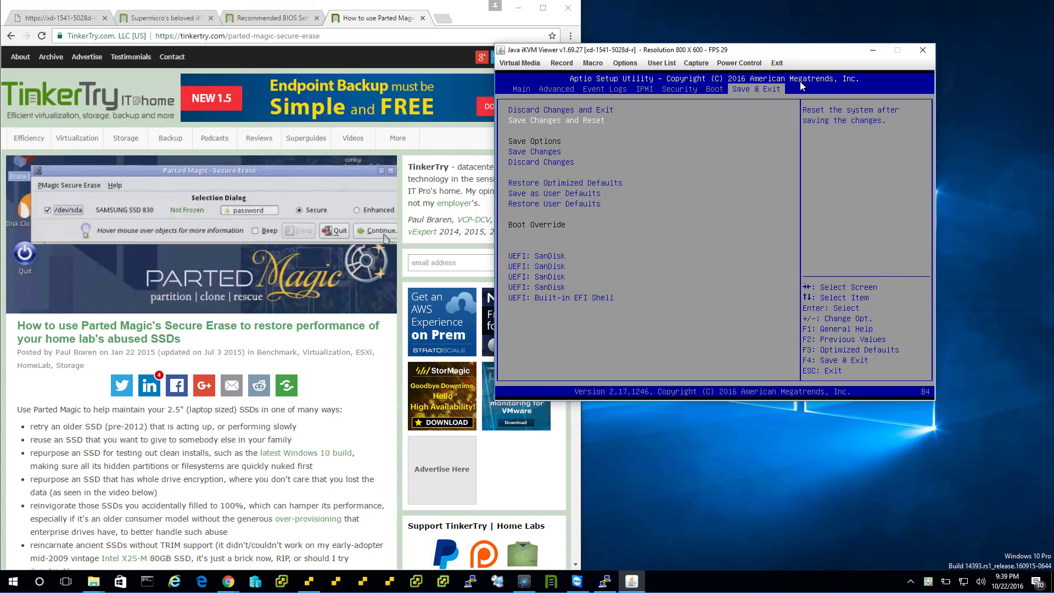
key("Return")
key("Return")
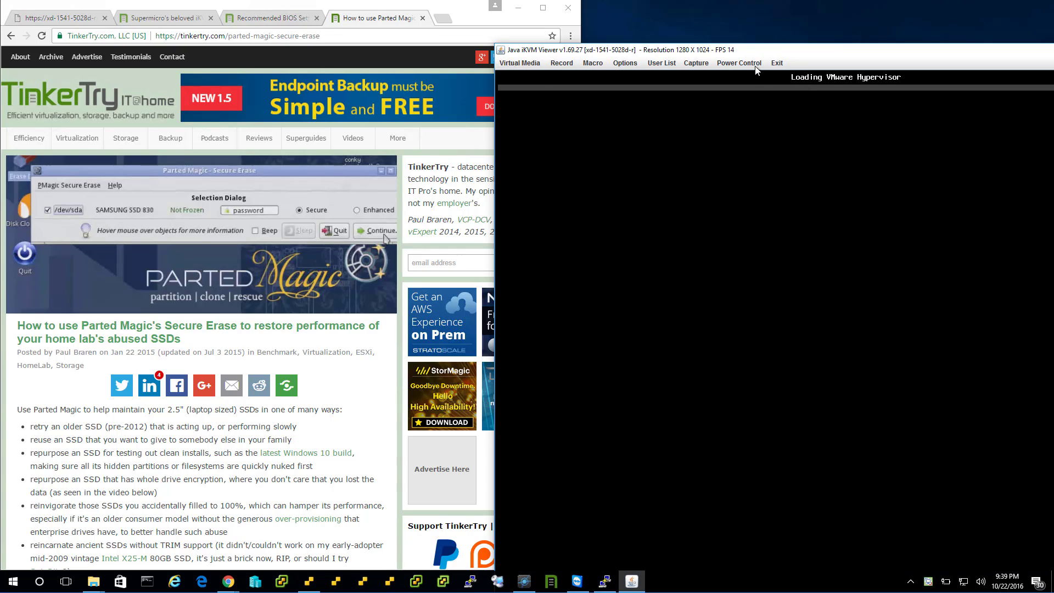
left_click(755, 65)
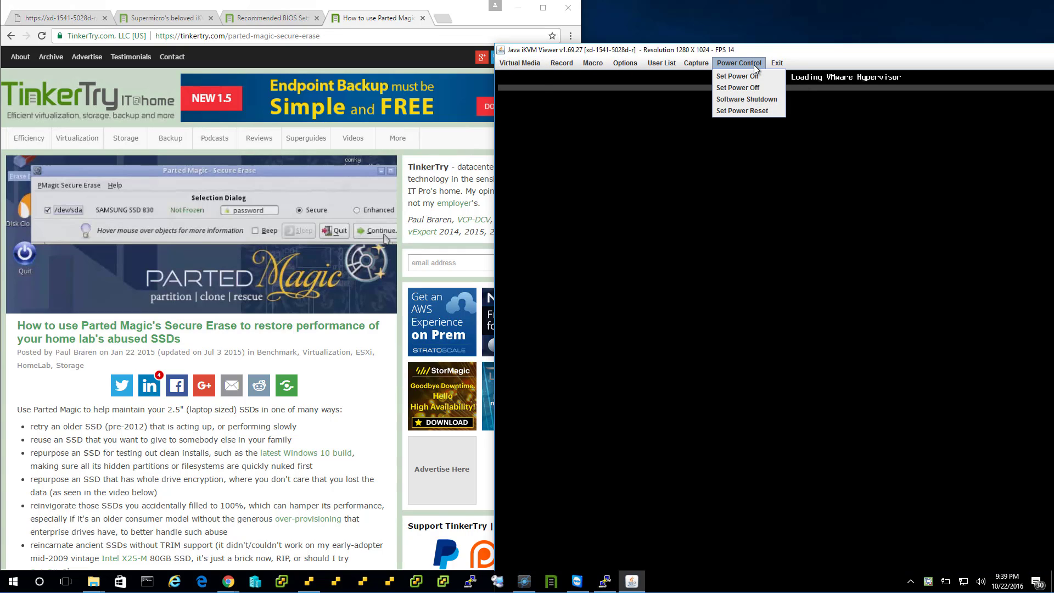
left_click(739, 110)
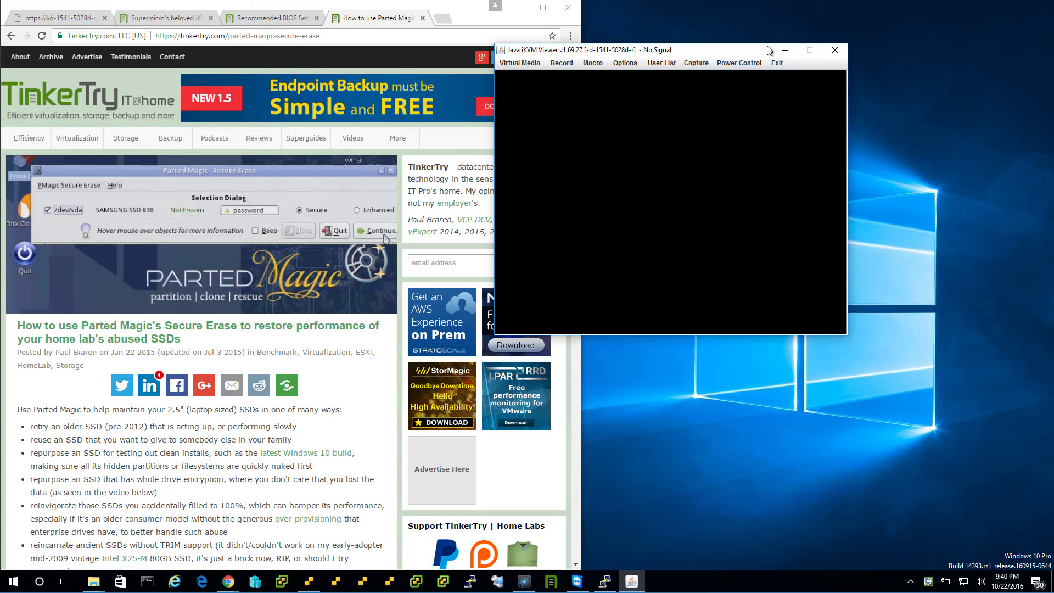
Move the console window left and cancel the exit prompt raised by Alt+F4.
left_click_drag(735, 51, 568, 48)
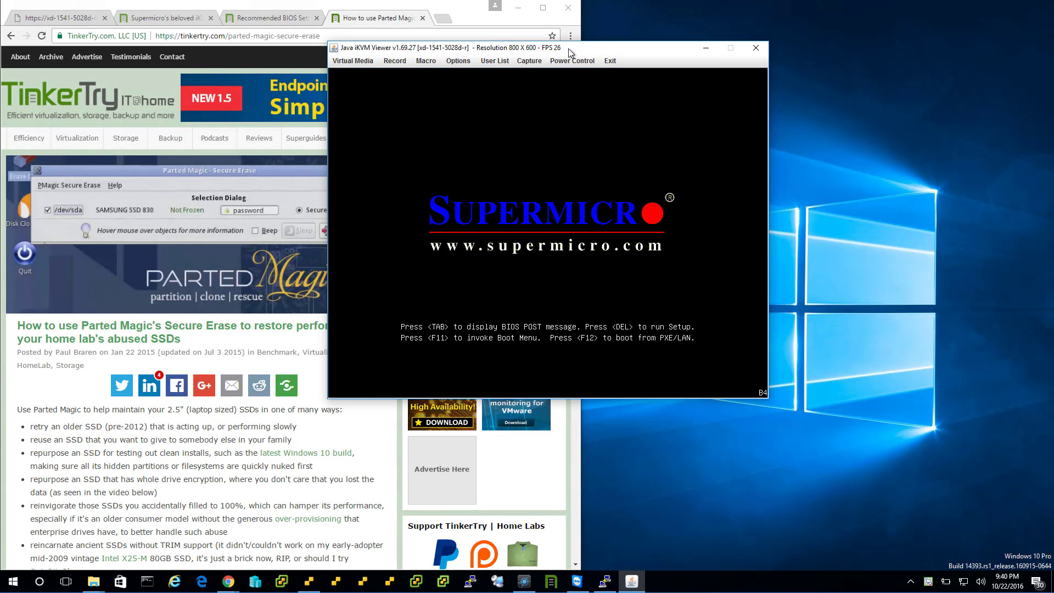
key("alt+F4")
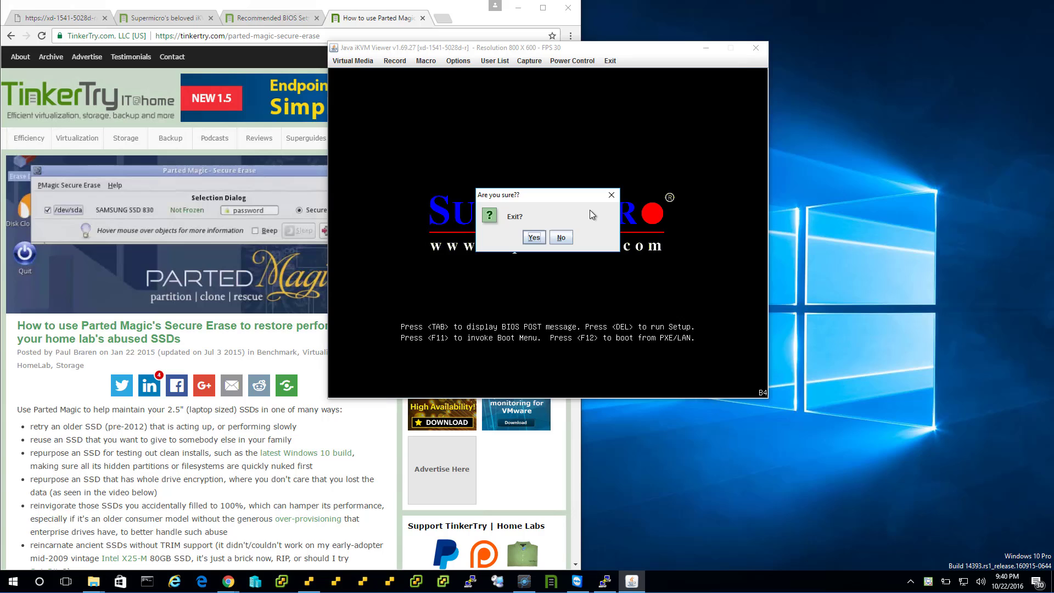
left_click(611, 195)
Rebind the Exit Remote Location hotkey to F12.
left_click(426, 61)
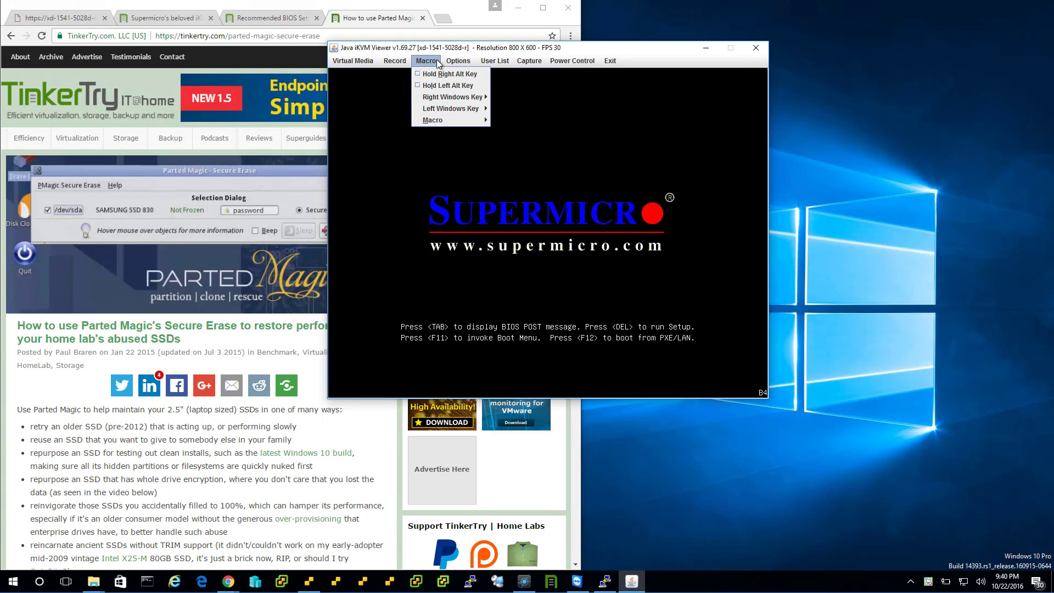
left_click(454, 77)
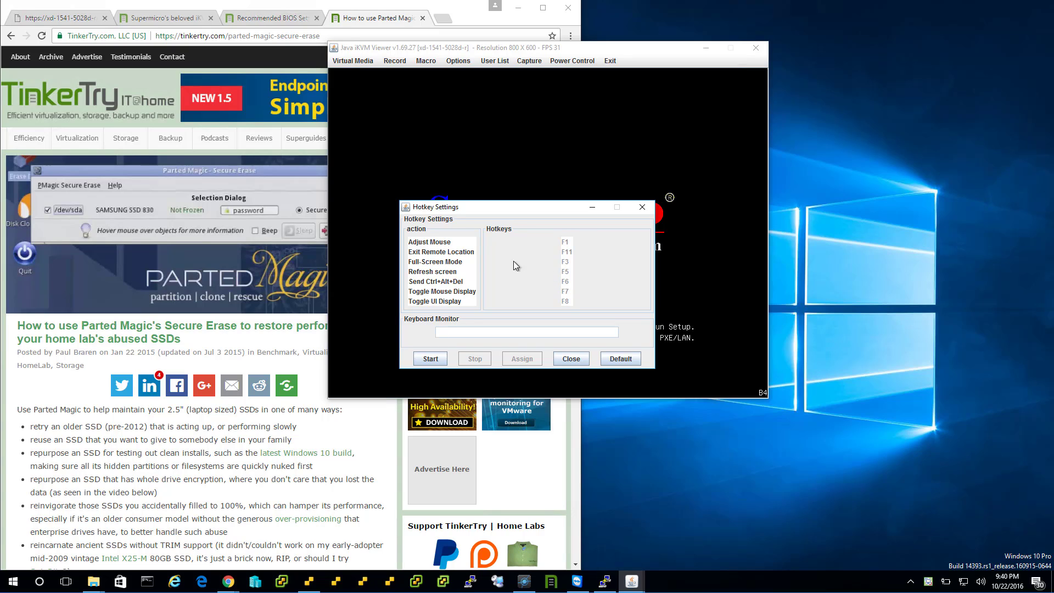
left_click(454, 253)
left_click(430, 358)
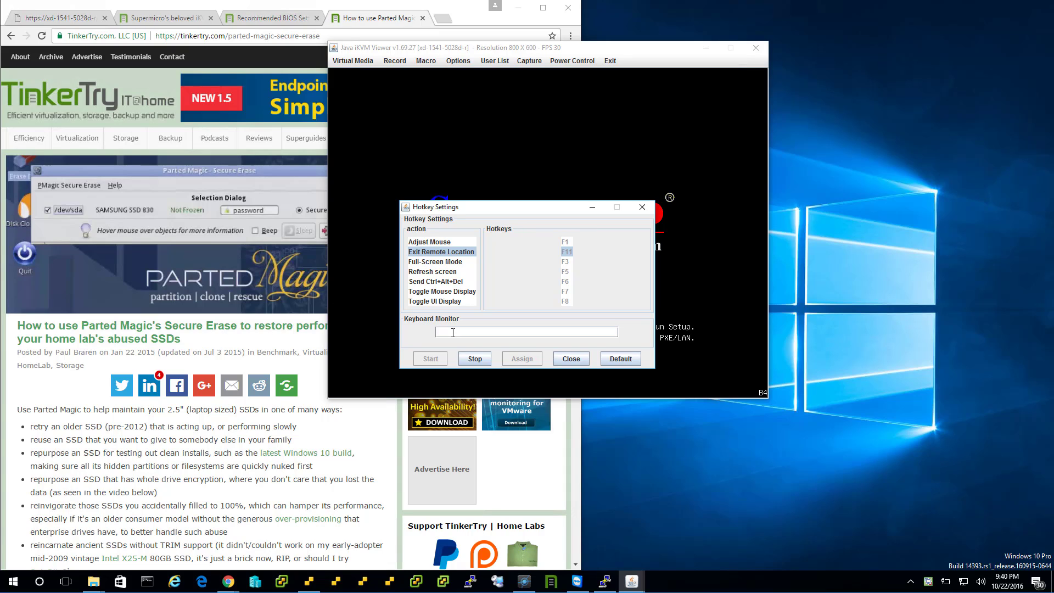
key("F12")
left_click(475, 358)
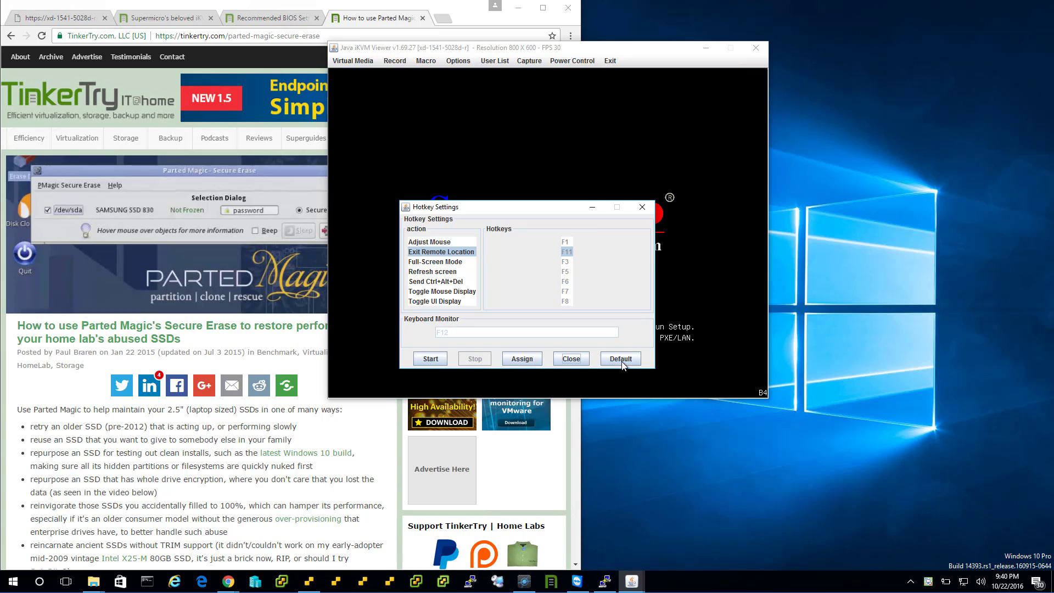
left_click(522, 359)
left_click(571, 359)
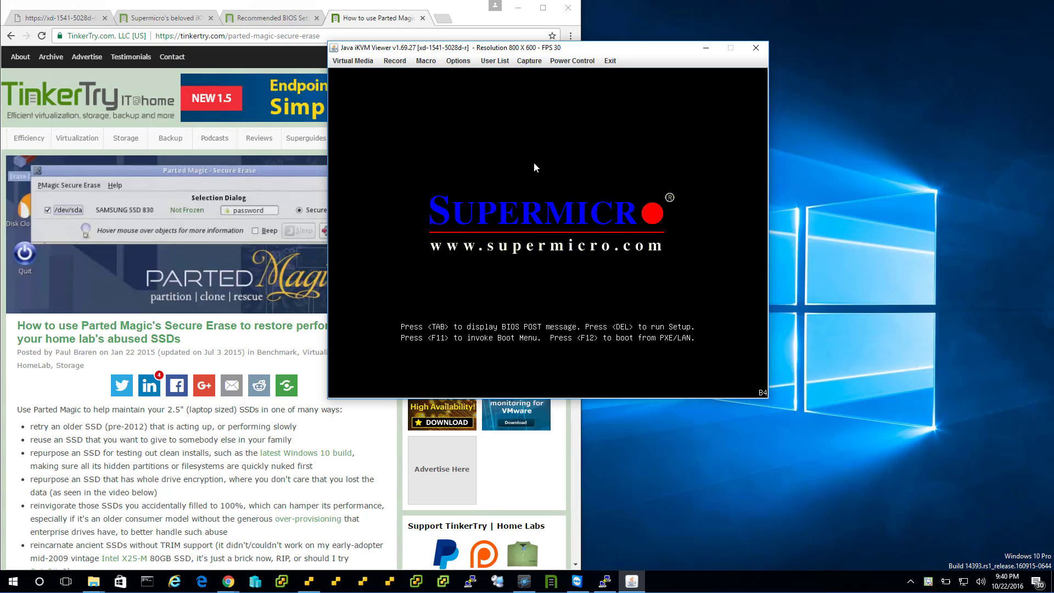
Power-reset the server via Power Control's Set Power Reset.
left_click(576, 61)
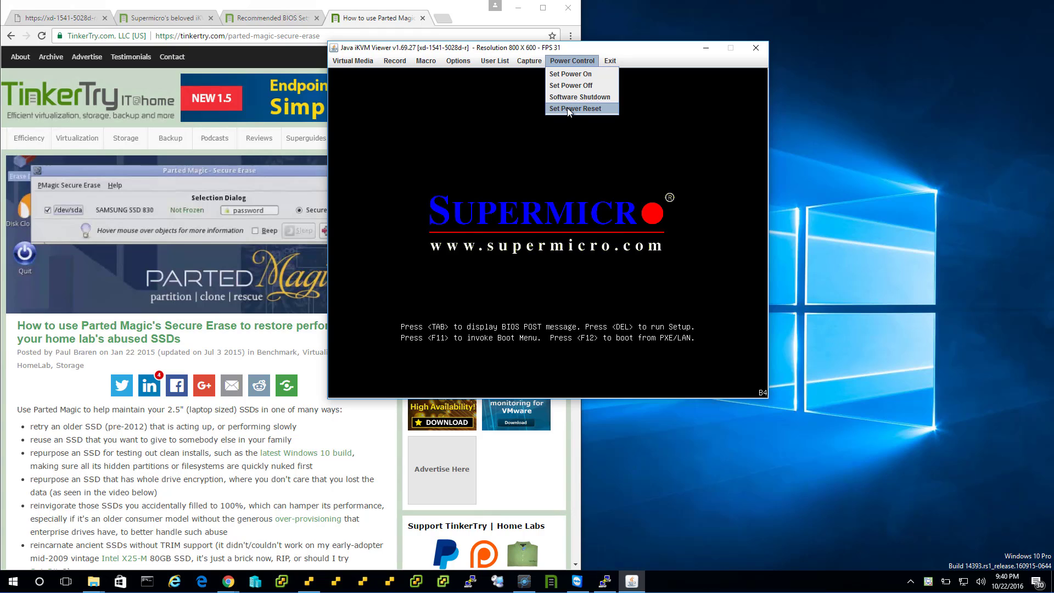
left_click(573, 108)
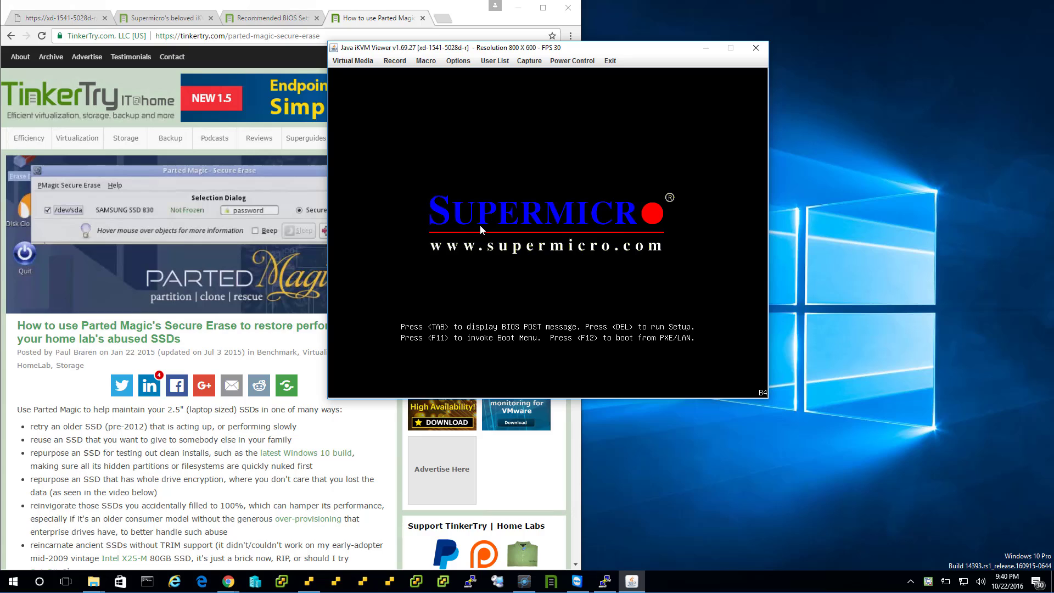
left_click(567, 61)
left_click(567, 106)
Verify the F12 hotkey and confirm the ISO is plugged into Virtual Storage.
left_click(455, 62)
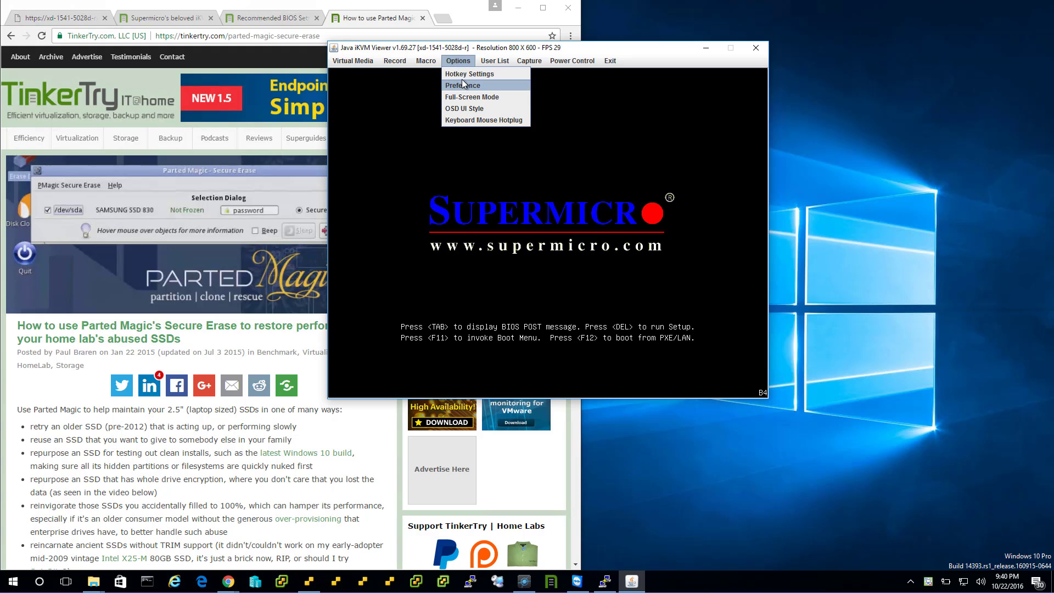
left_click(462, 74)
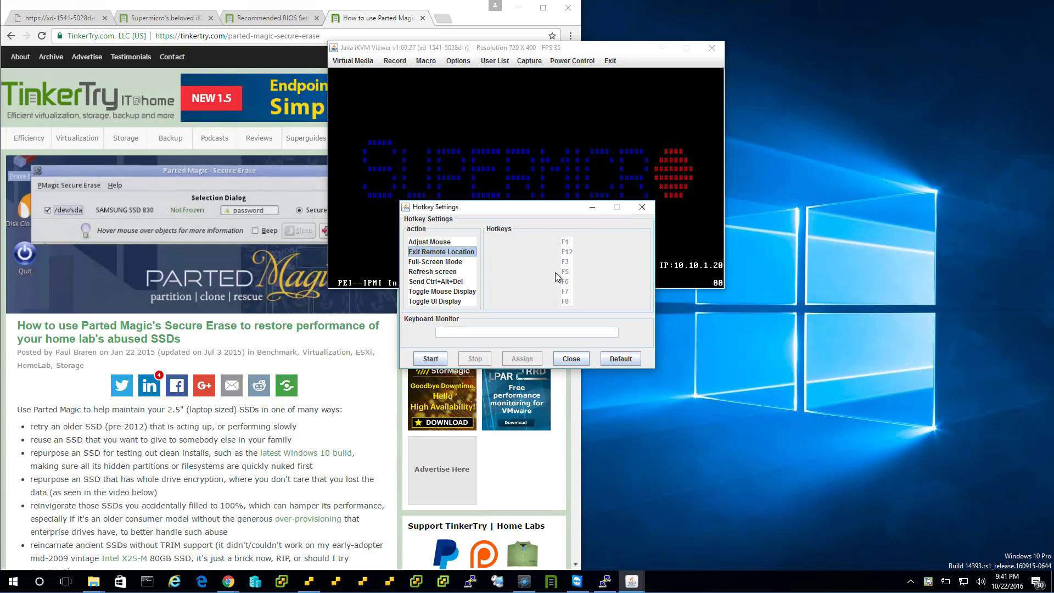
left_click(644, 208)
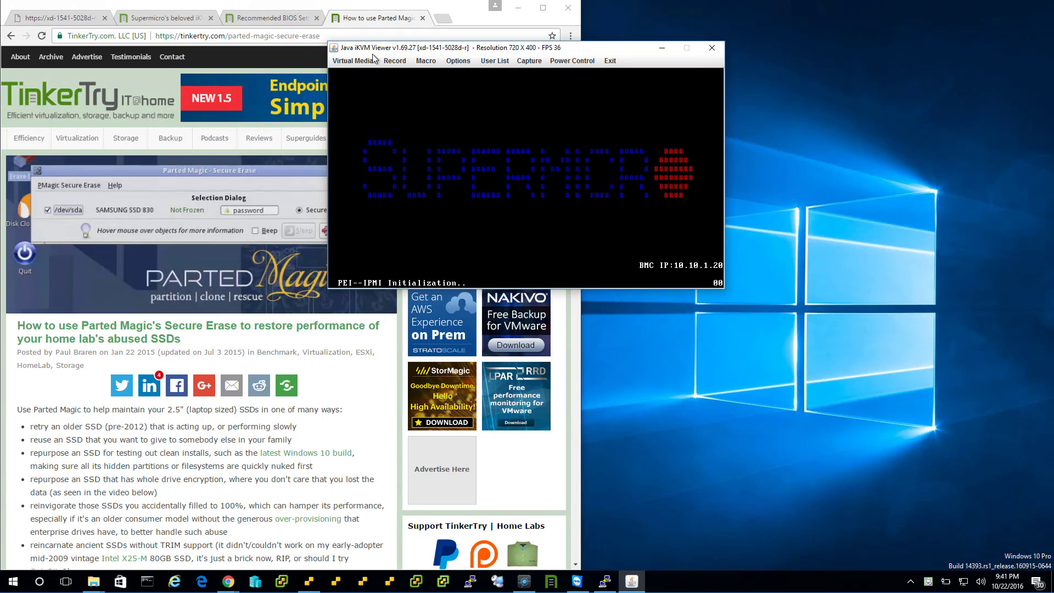
left_click(355, 61)
left_click(357, 74)
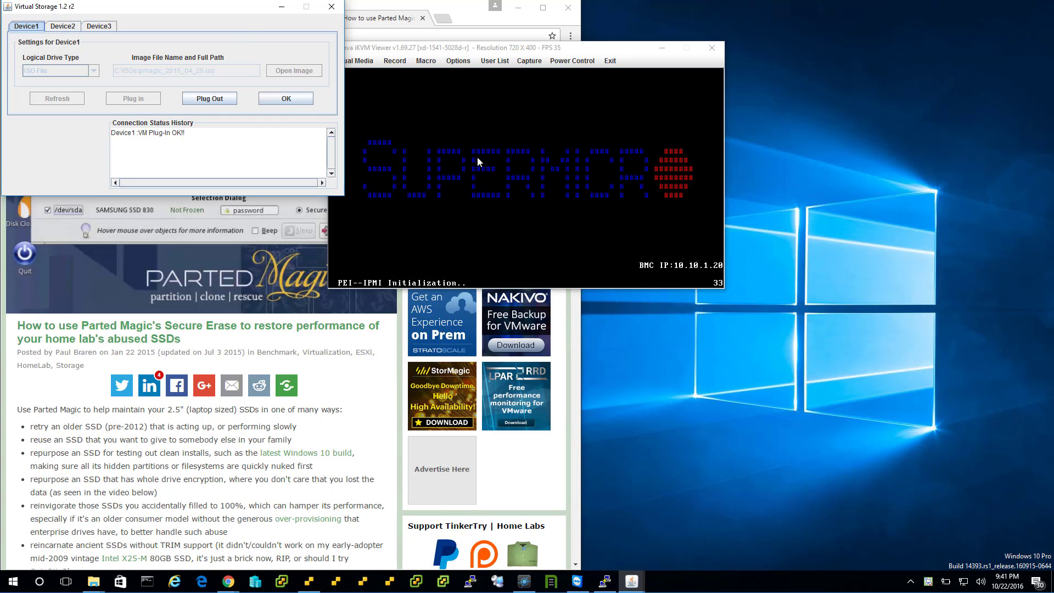
left_click(526, 129)
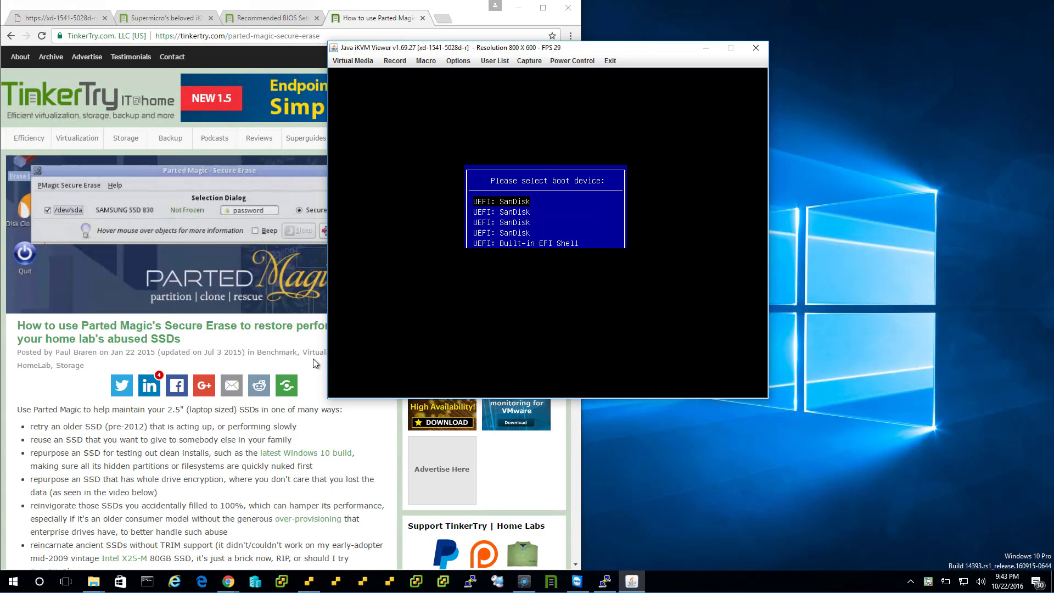
Boot from UEFI: ATEN Virtual CDROM and start the default 64-bit Parted Magic entry.
key("Down")
key("Down")
key("Down")
key("Down")
key("Down")
key("Down")
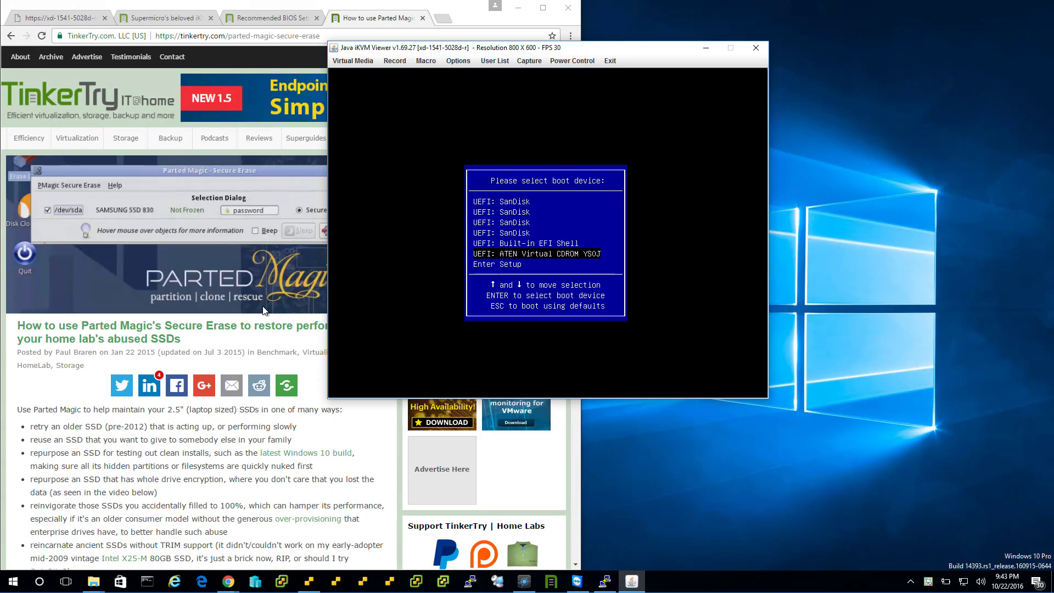
key("Up")
key("Return")
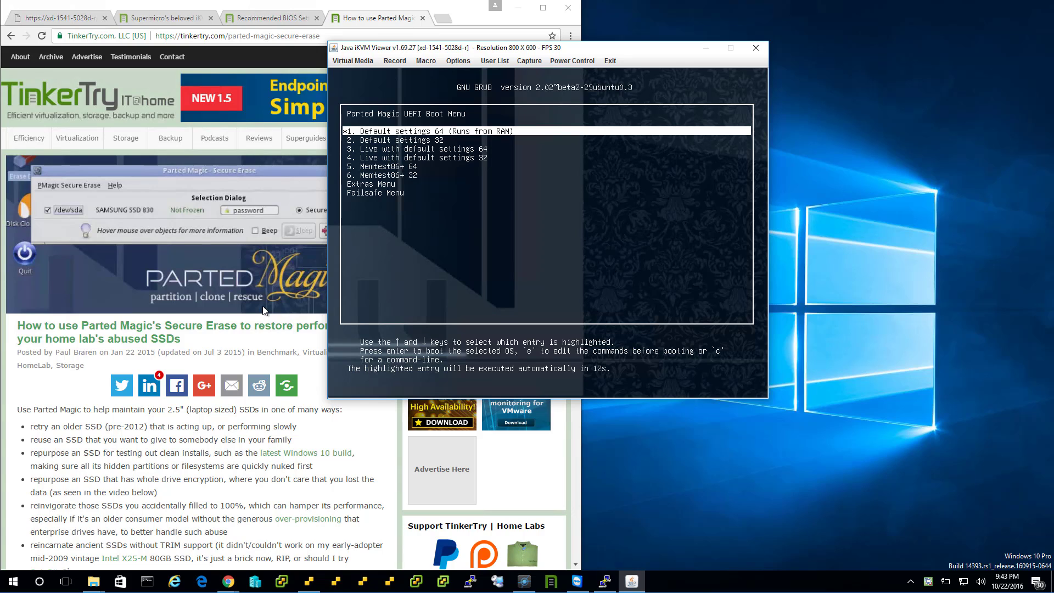
key("Return")
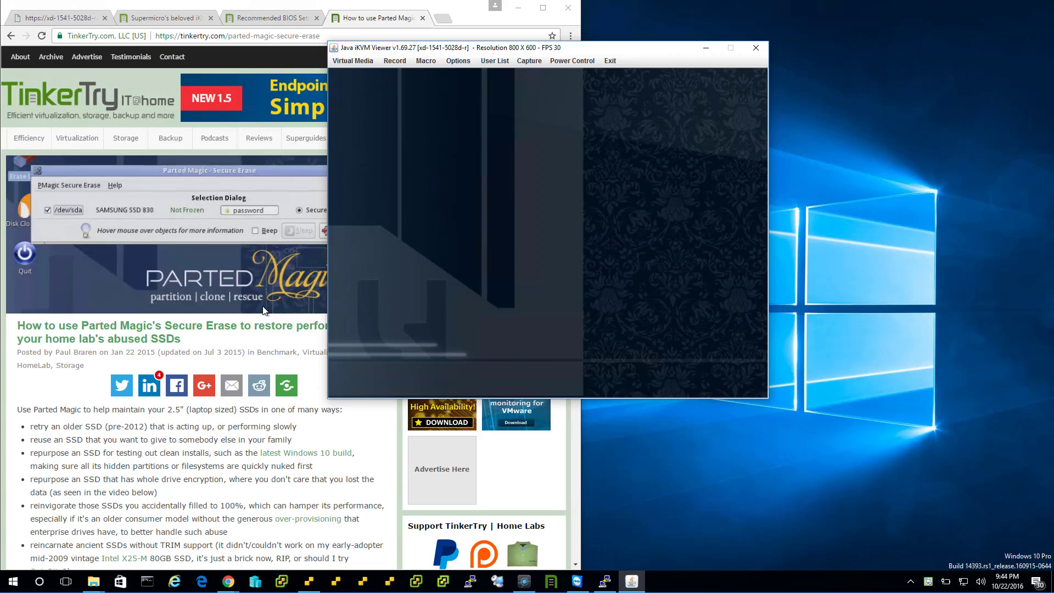
Scroll the TinkerTry article to the Jul 03 2016 Update section while the kernel loads.
scroll(168, 509, "down", 15)
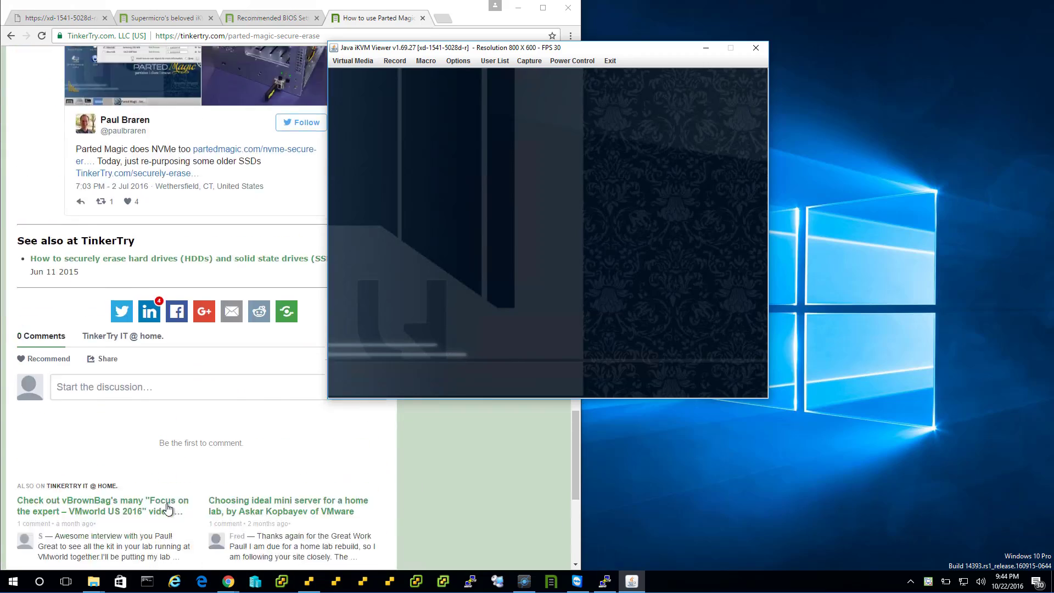
scroll(168, 509, "up", 8)
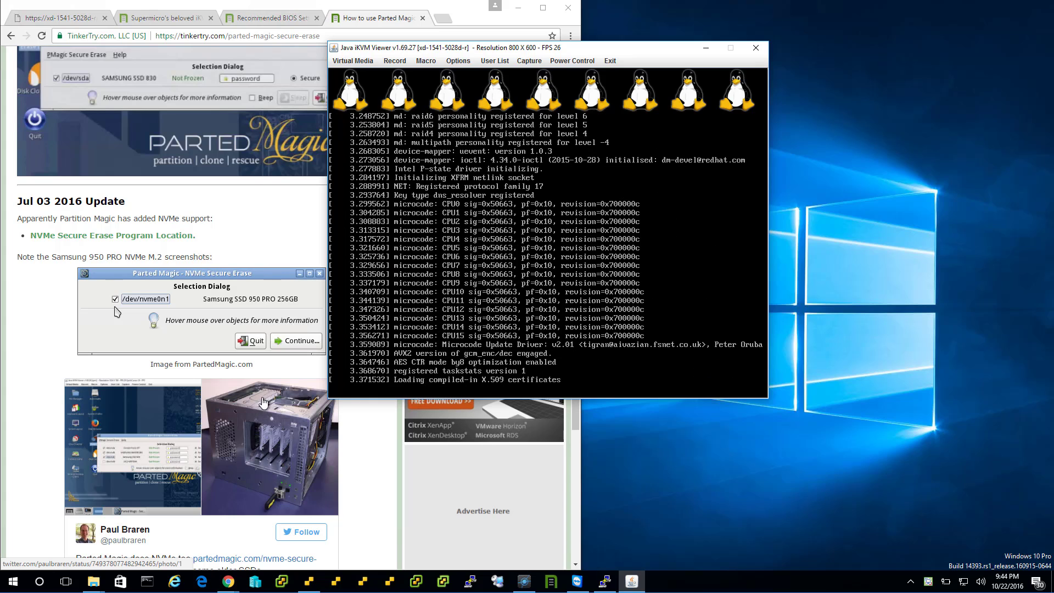
Open the tweet's mini server photo in a new tab, then bring the iKVM console forward.
left_click(269, 438)
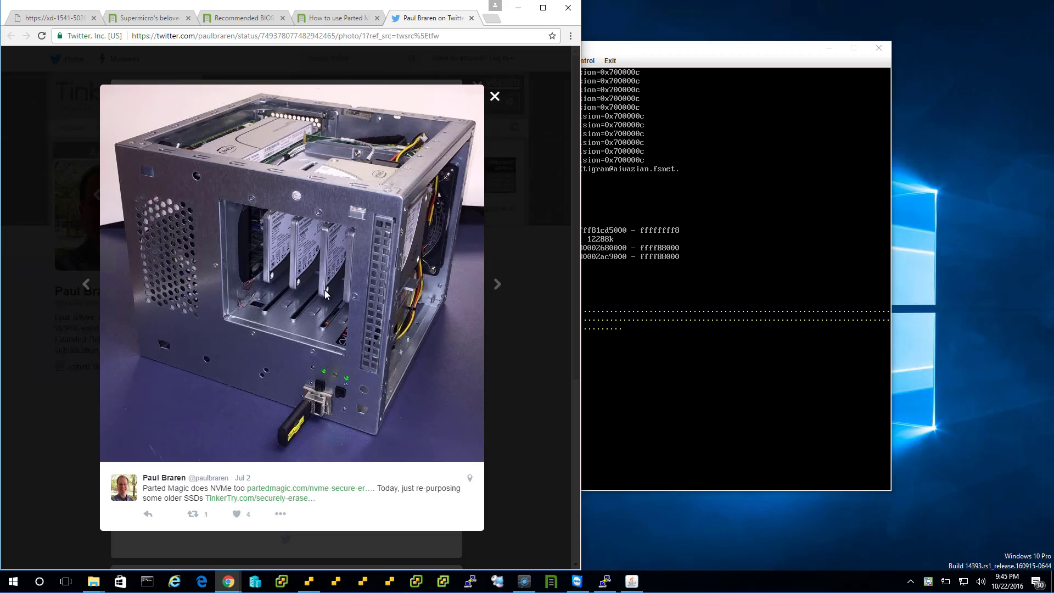
left_click(647, 44)
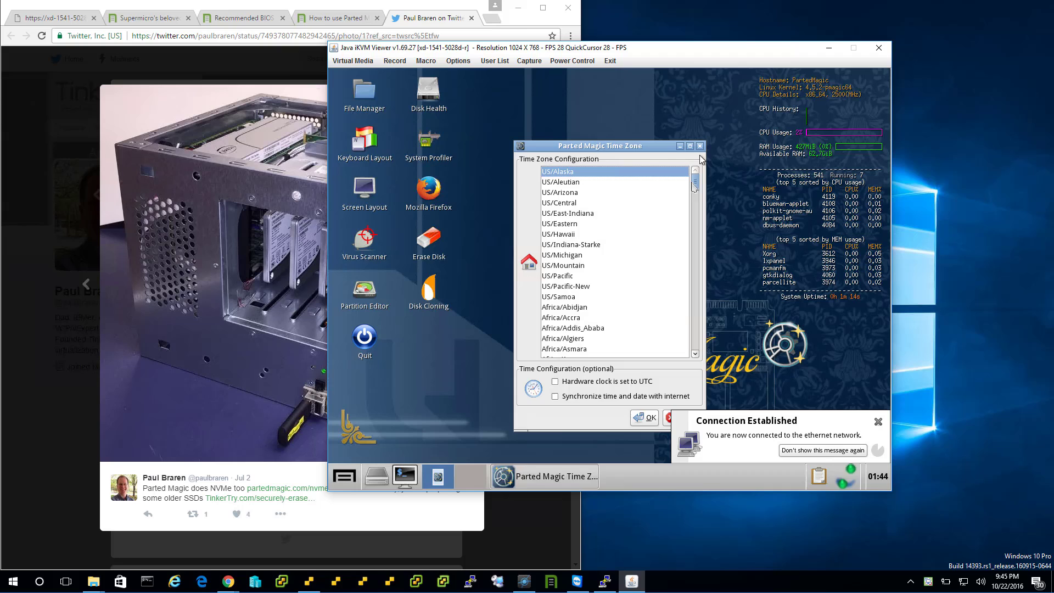
Dismiss the time zone and network notices, then launch Erase Disk on the Parted Magic desktop.
left_click(700, 147)
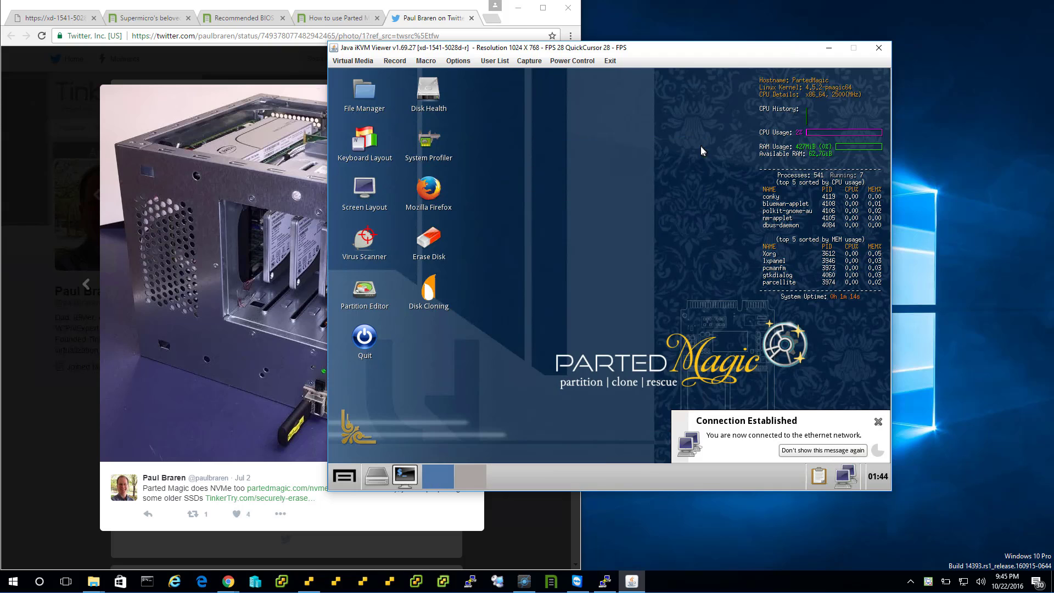
left_click(879, 422)
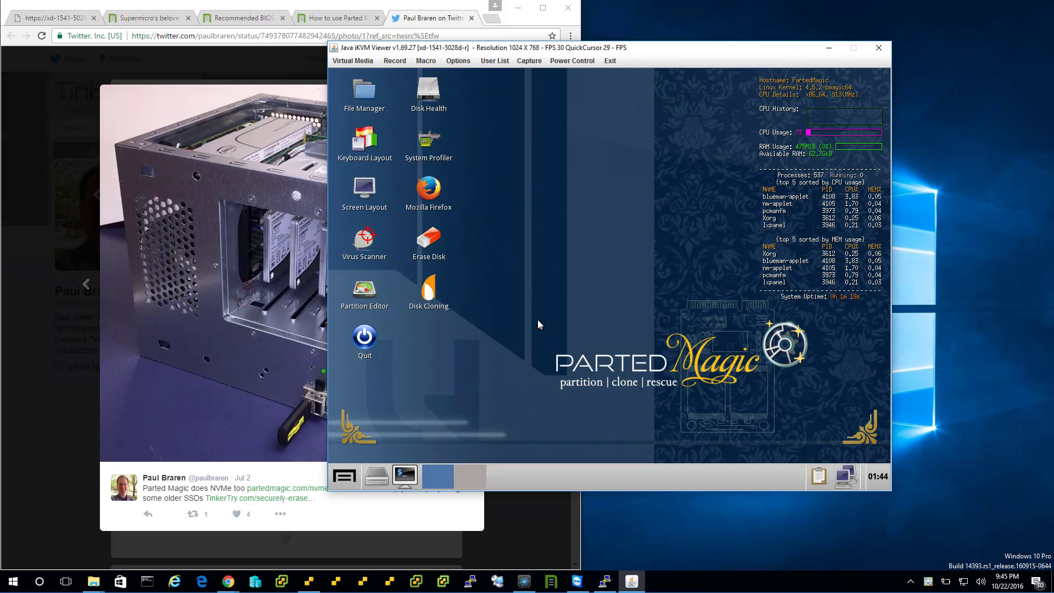
left_click_drag(681, 49, 806, 58)
left_click(581, 259)
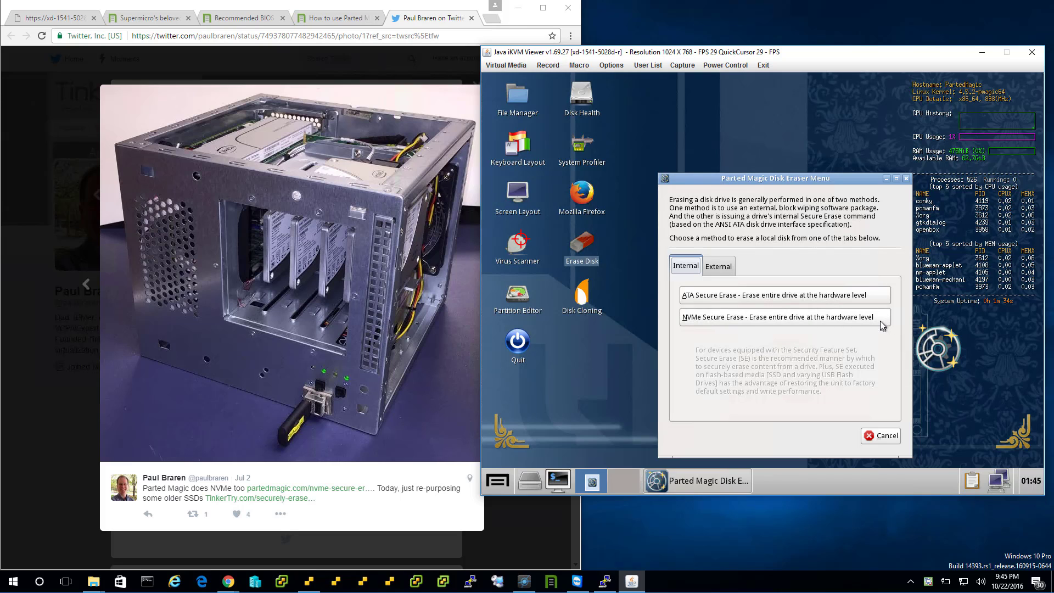
Run NVMe Secure Erase on /dev/nvme0n1 and /dev/nvme1n1, allowing the erase, then dismiss the results.
left_click(730, 328)
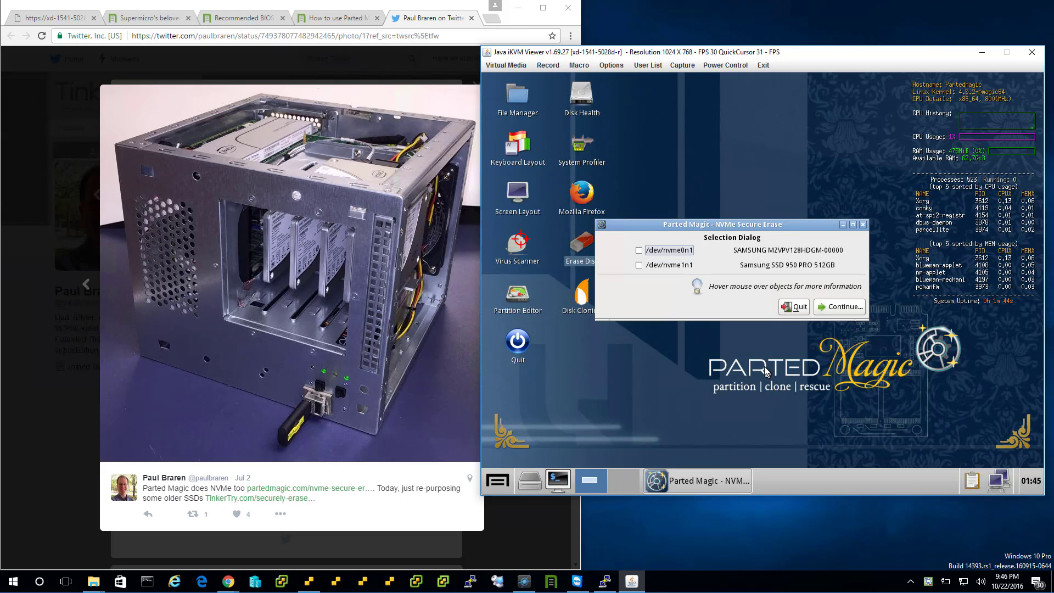
mouse_move(811, 250)
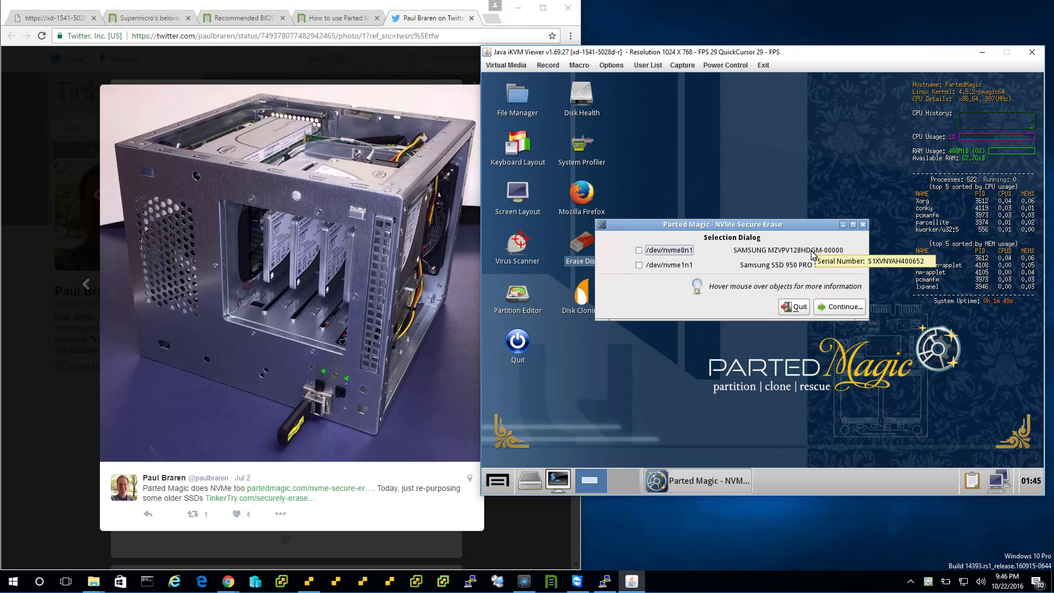
left_click(638, 250)
left_click(638, 265)
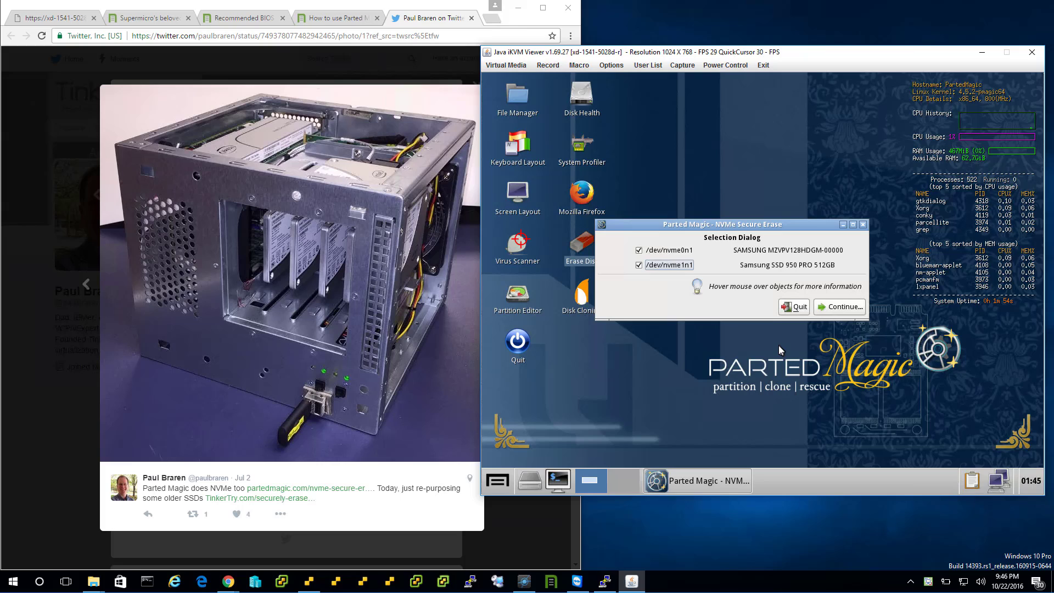
left_click(835, 307)
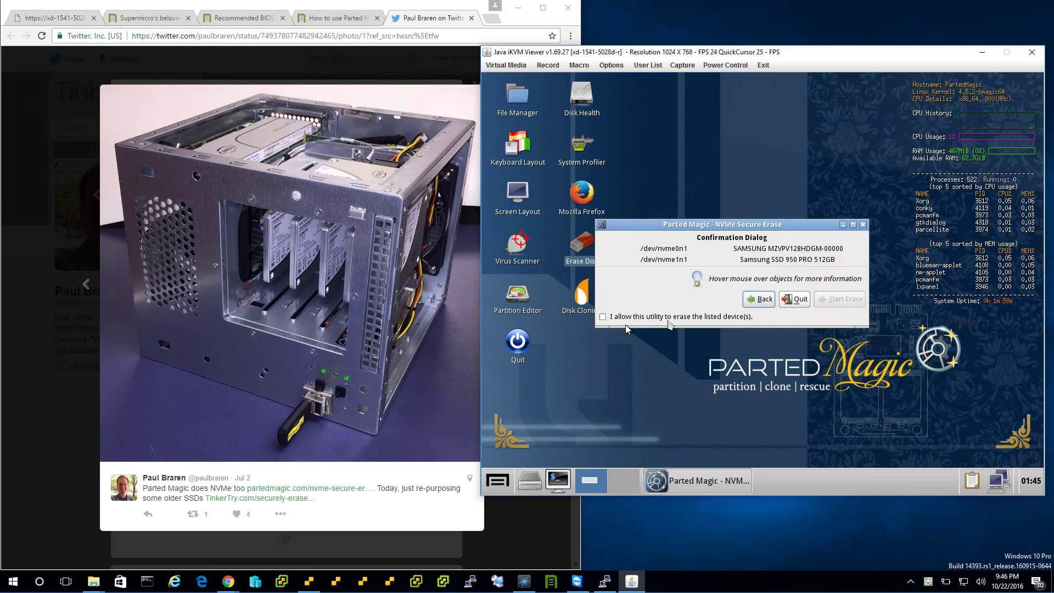
left_click(603, 317)
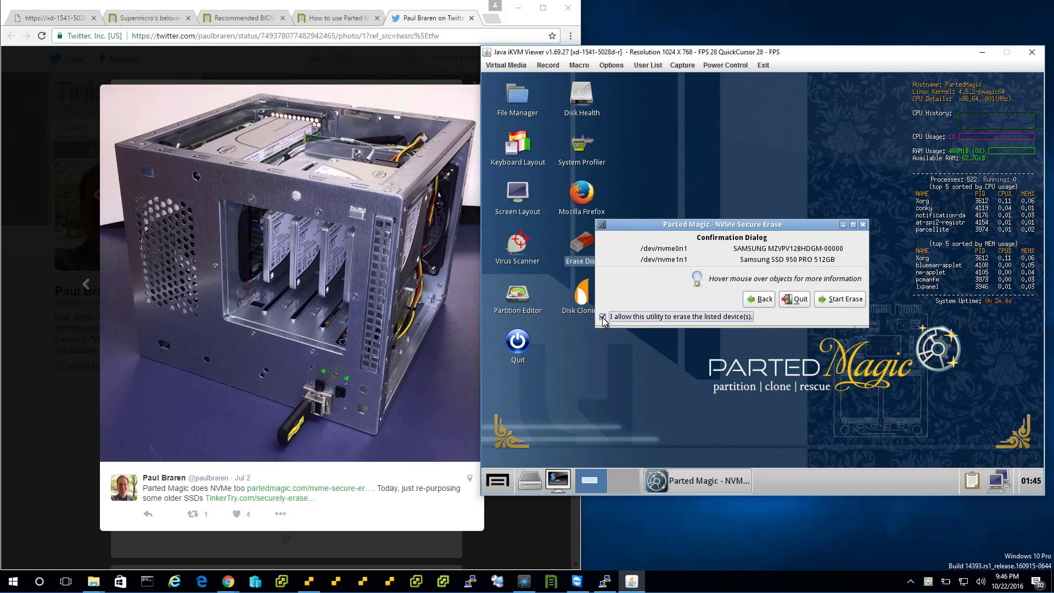
left_click(837, 306)
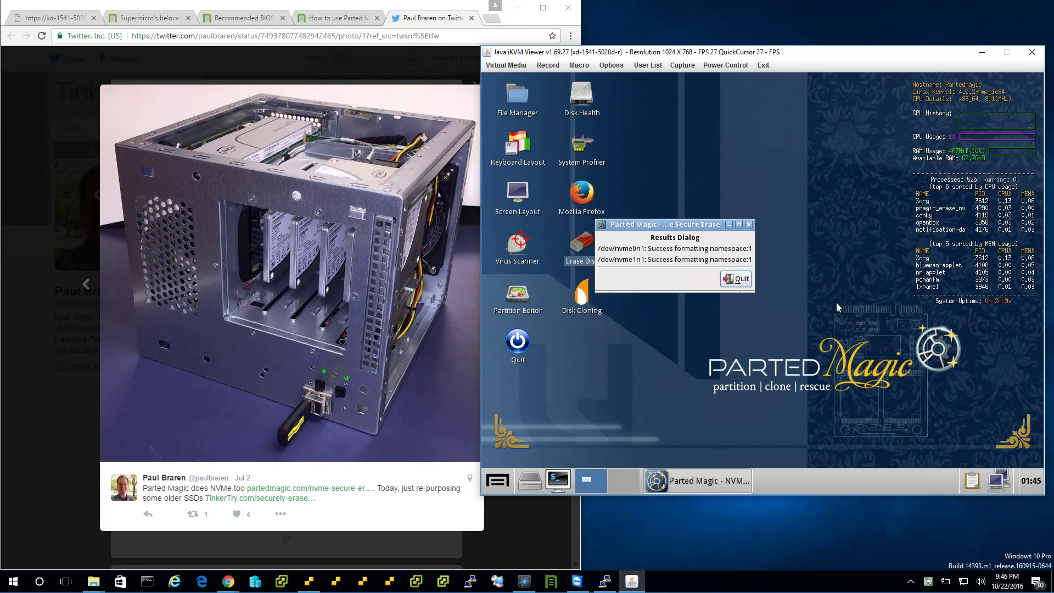
left_click(738, 280)
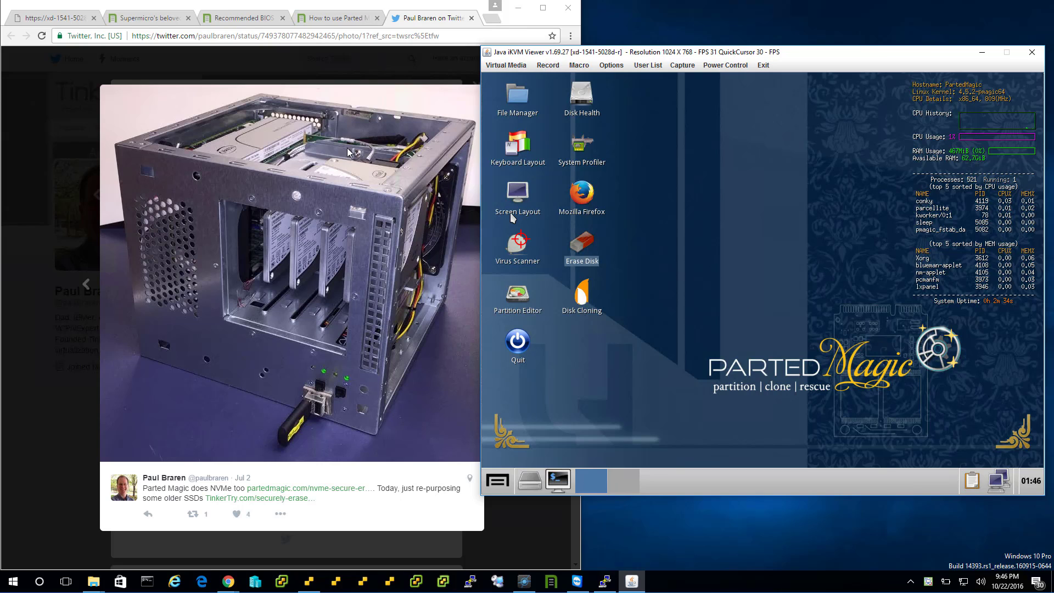
Stage ATA Secure Erase for /dev/sda and /dev/sdb and permit erasing both drives.
double_click(591, 239)
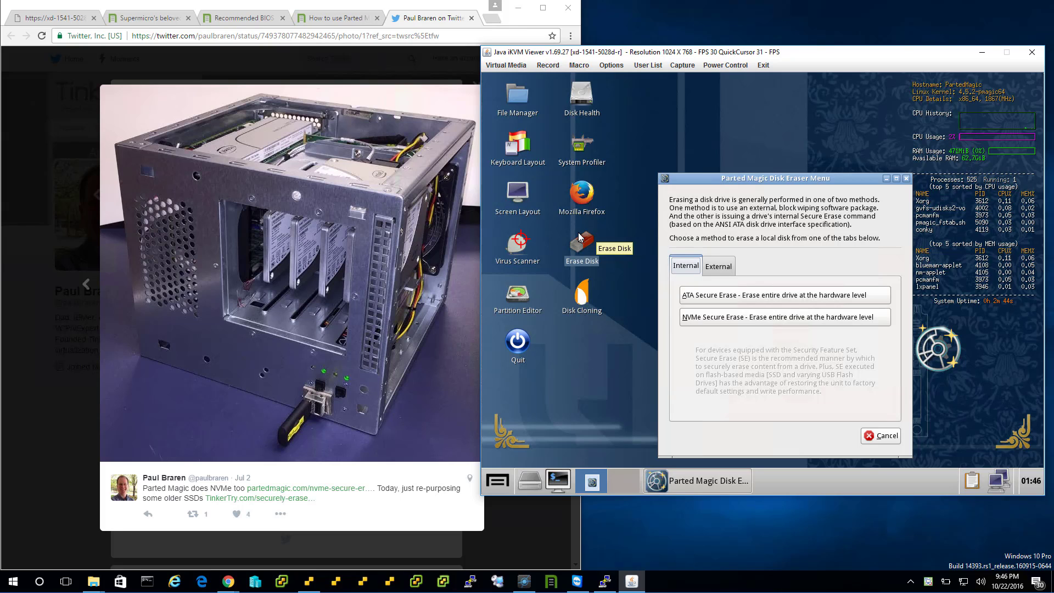
left_click(878, 302)
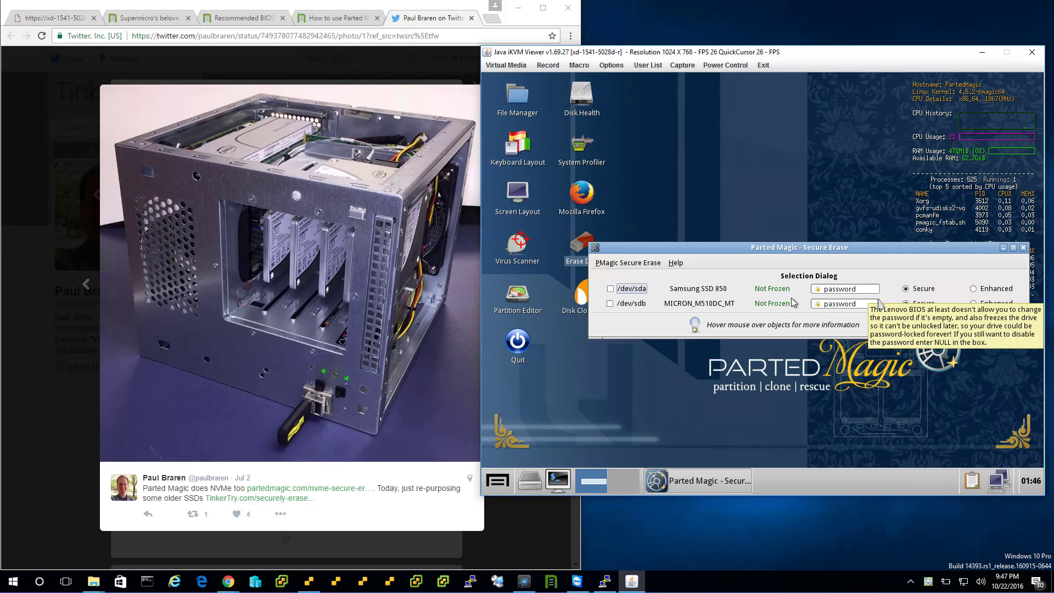
left_click(610, 288)
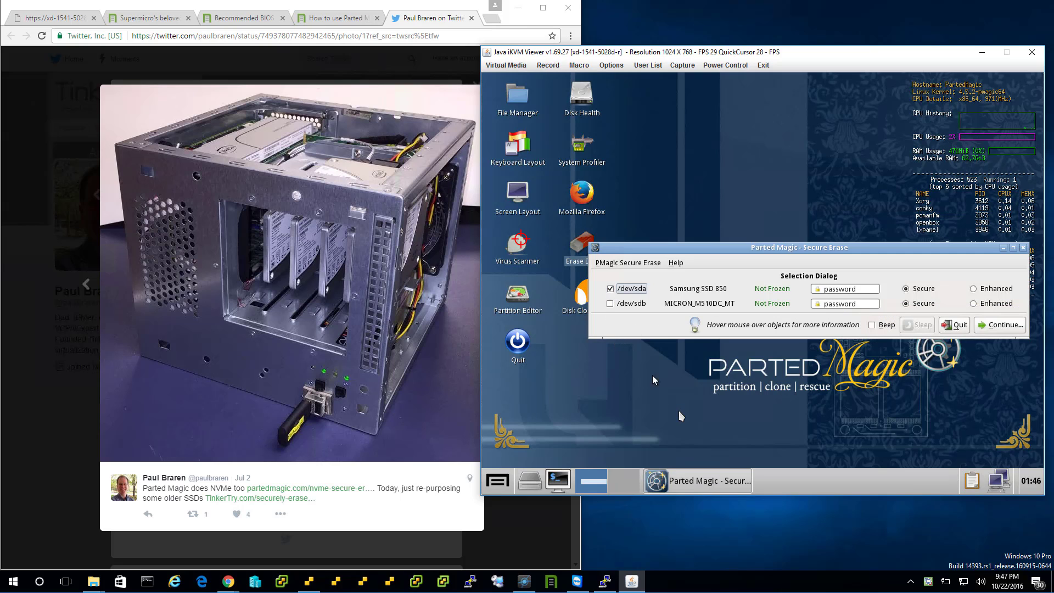
left_click(609, 304)
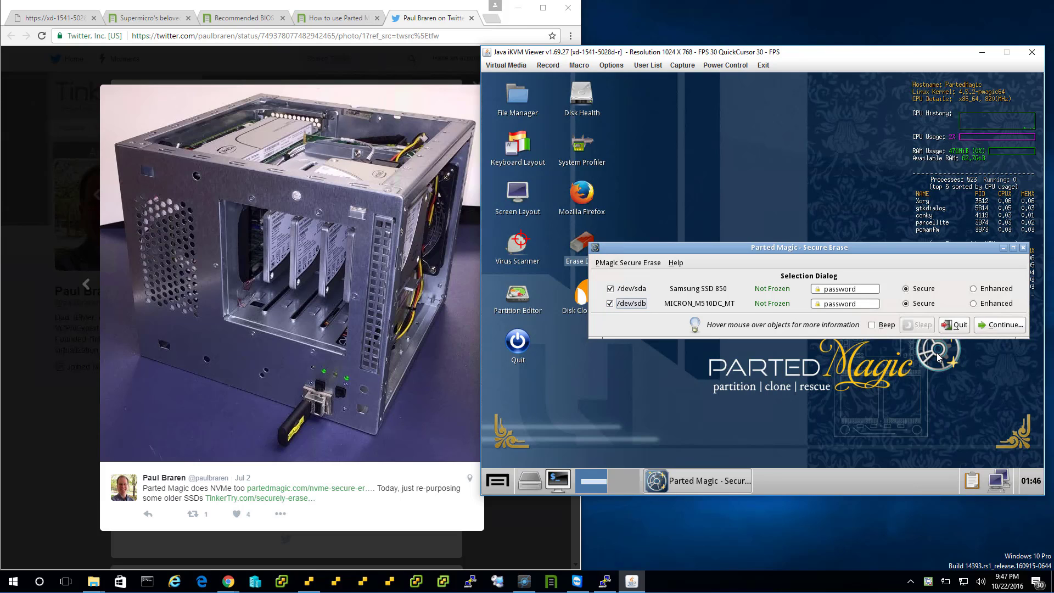
left_click(988, 327)
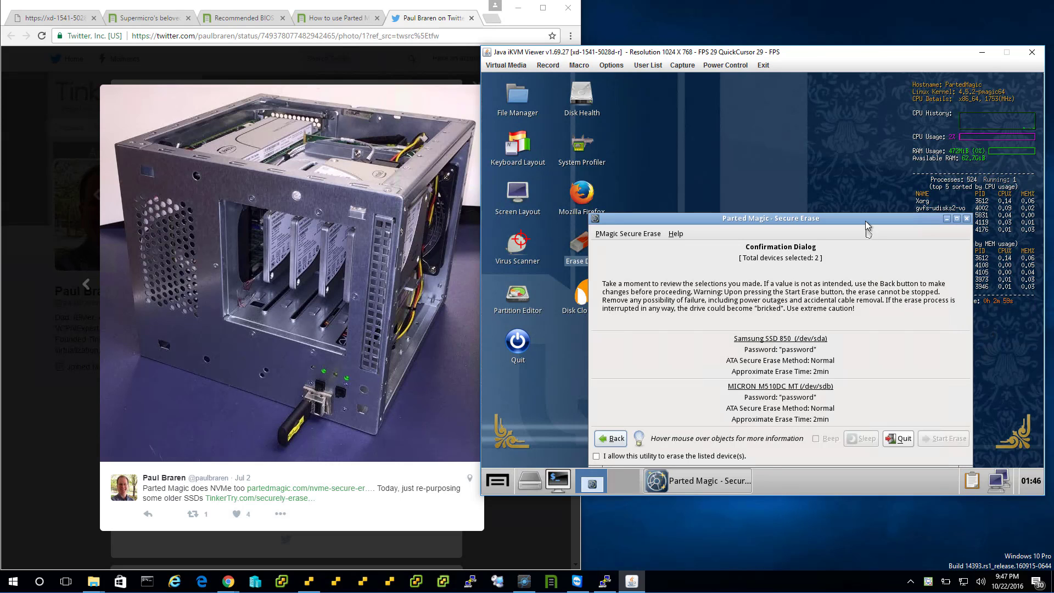
left_click_drag(865, 218, 865, 166)
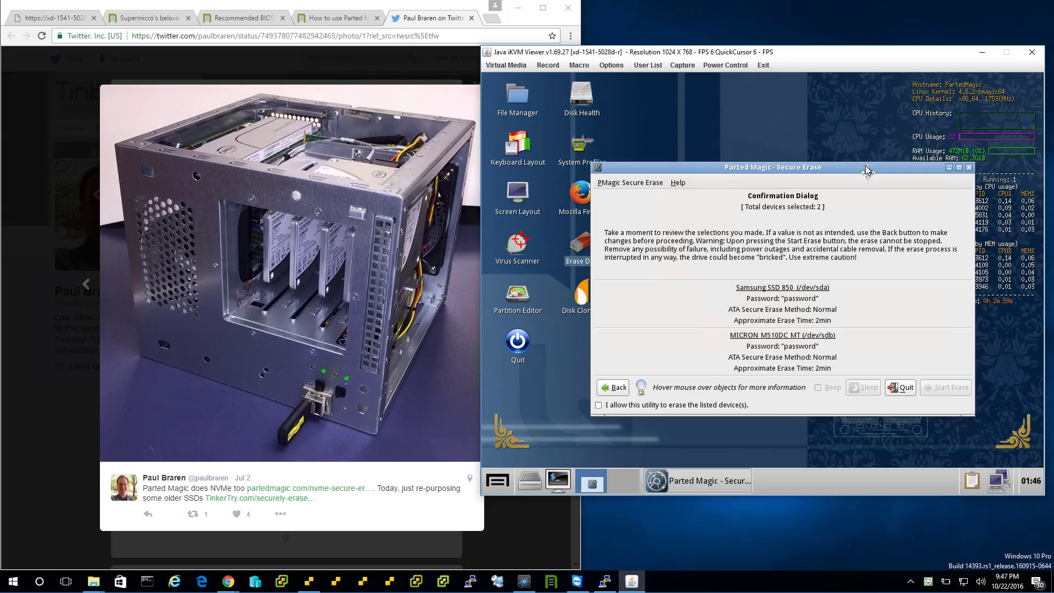
left_click(590, 403)
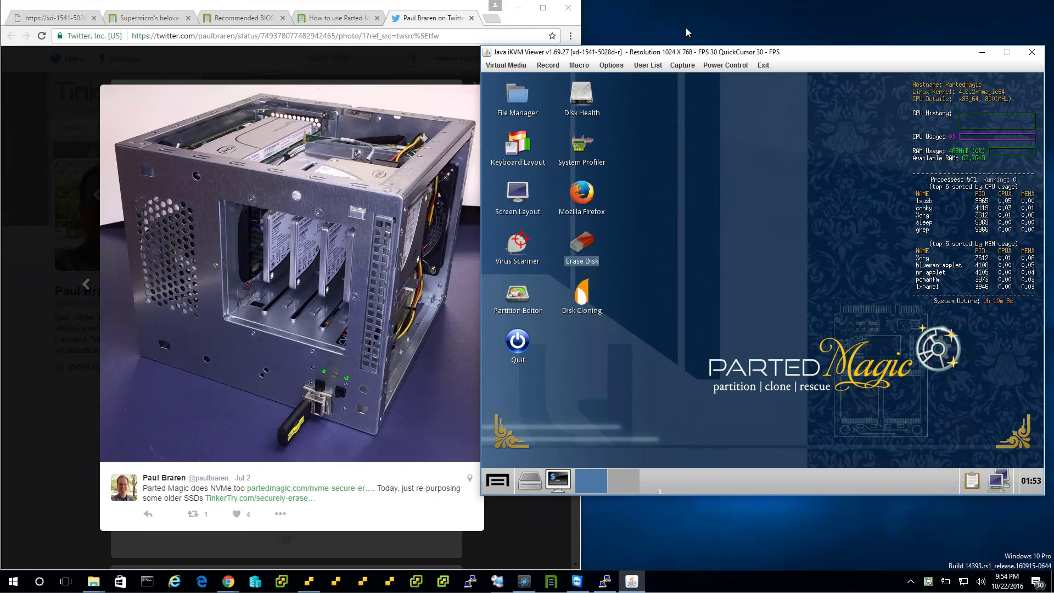
Turn off the Parted Magic system via Logout.
left_click(498, 481)
left_click(510, 461)
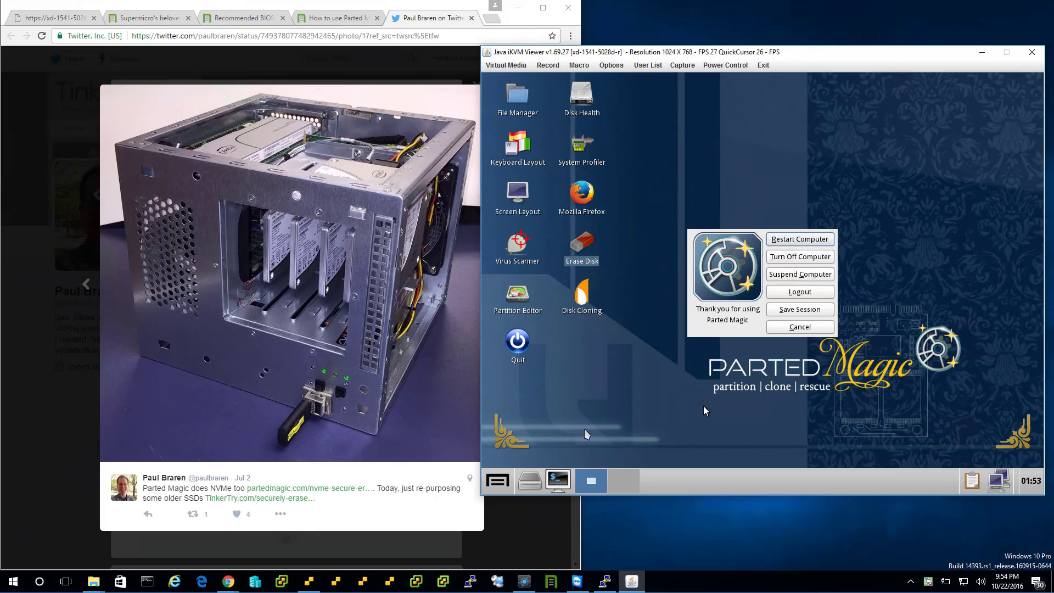
left_click(813, 259)
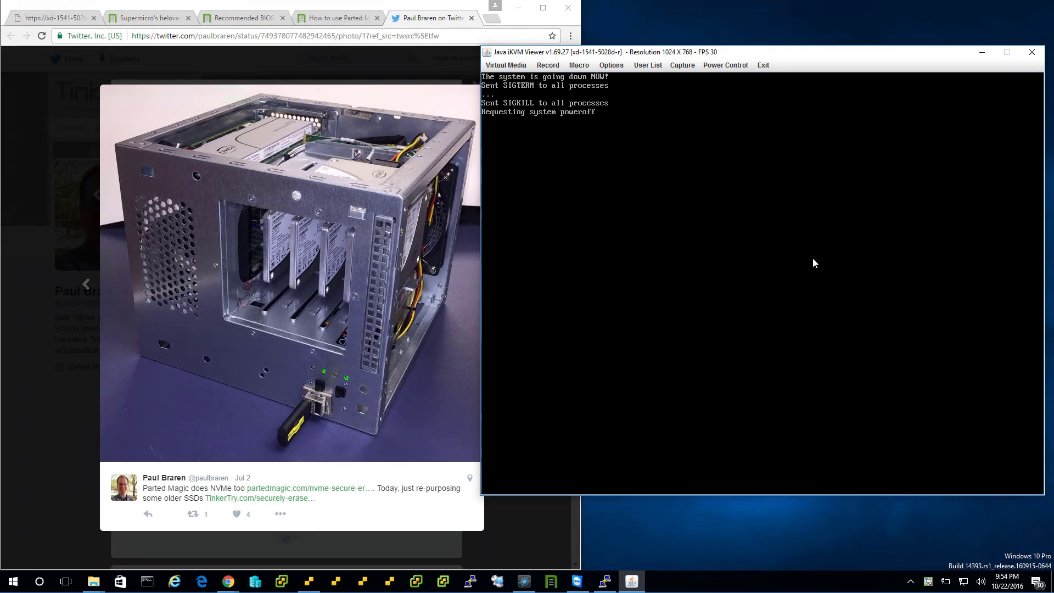
Plug out the Parted Magic ISO from Virtual Storage and set the server power on.
left_click(505, 65)
left_click(516, 78)
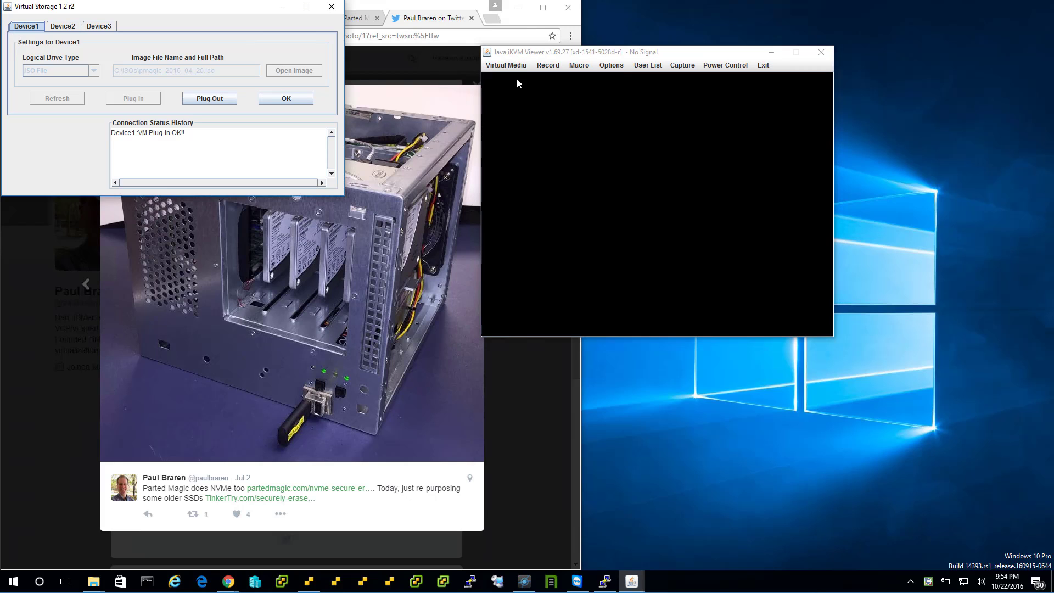
left_click(202, 101)
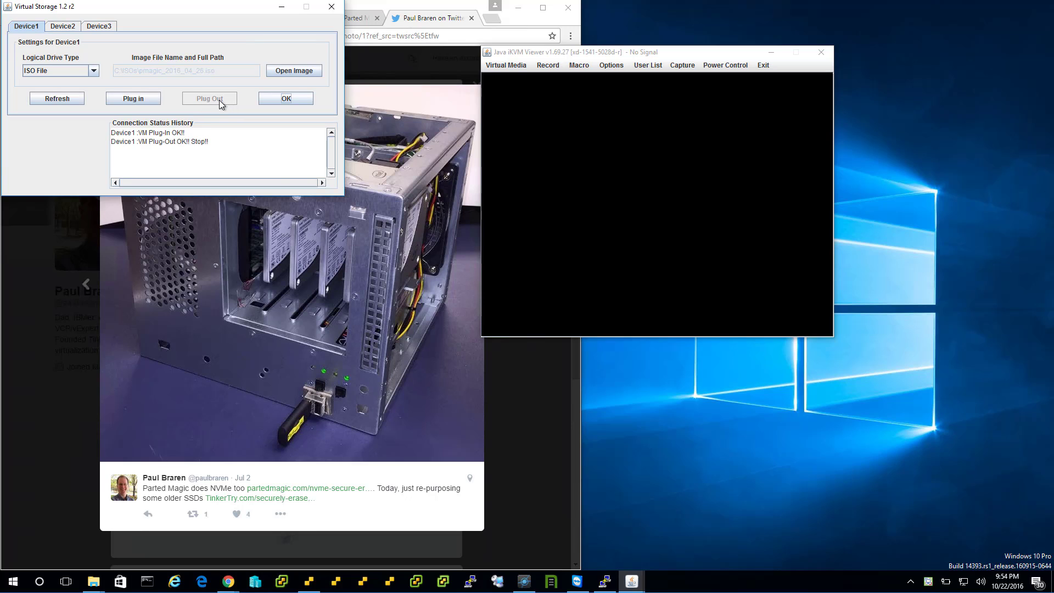
left_click(295, 99)
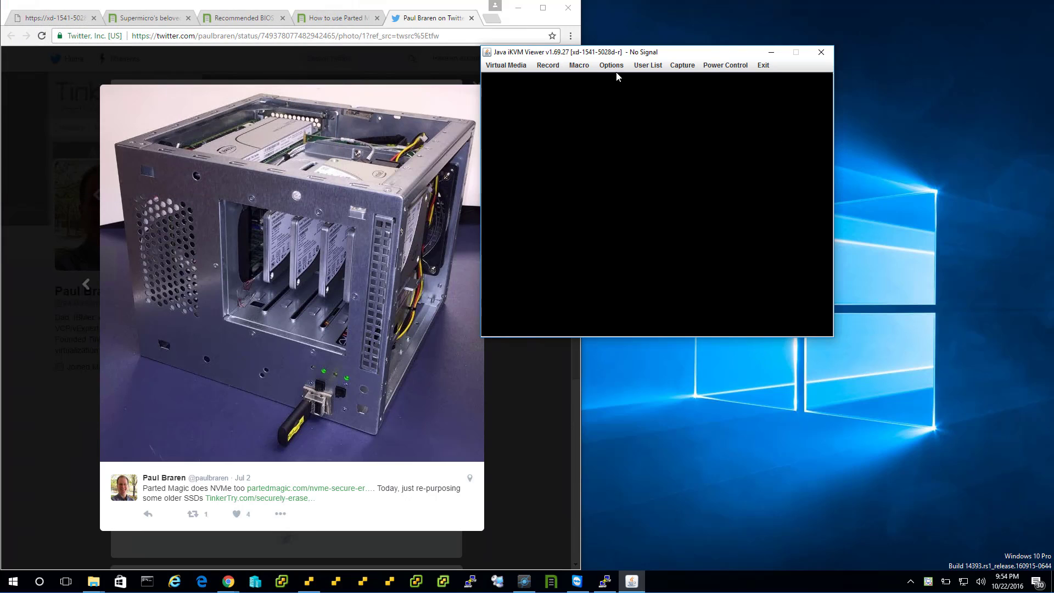
left_click(726, 68)
left_click(728, 78)
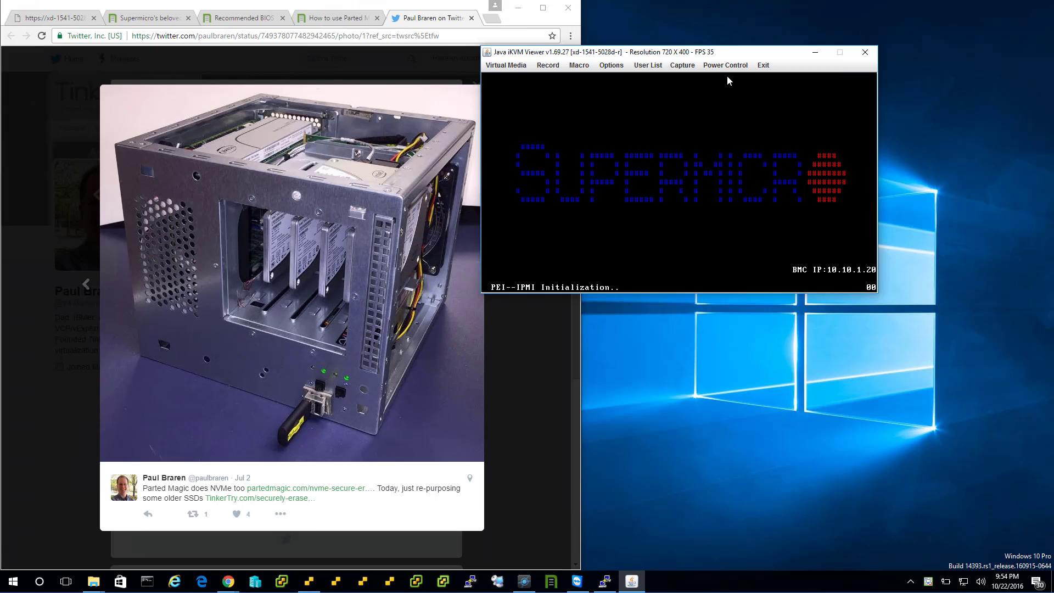
Open a web browser window from the Windows taskbar.
left_click(550, 581)
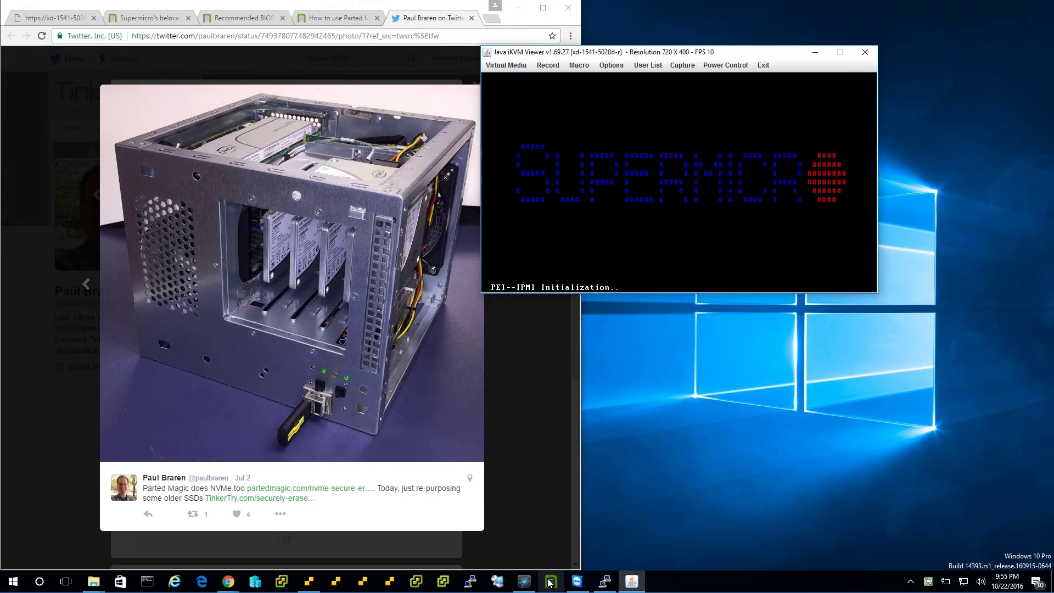